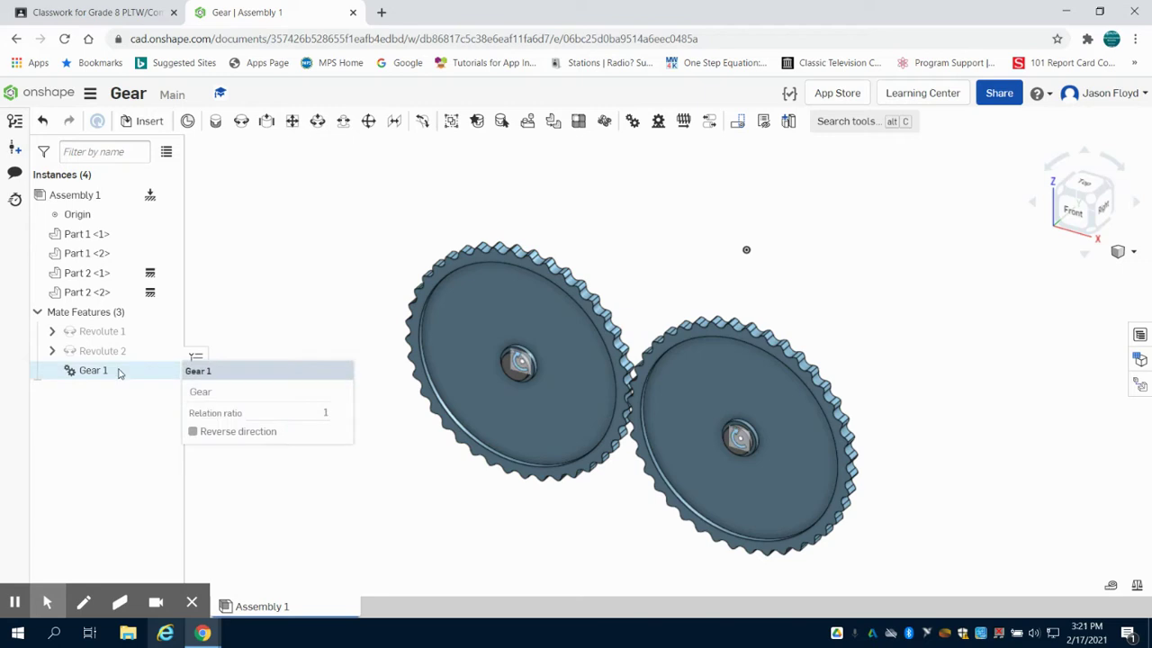
Animate the Revolute 1 mate with Loop playback from 0 to 360° and start playing it.
right_click(118, 373)
left_click(118, 372)
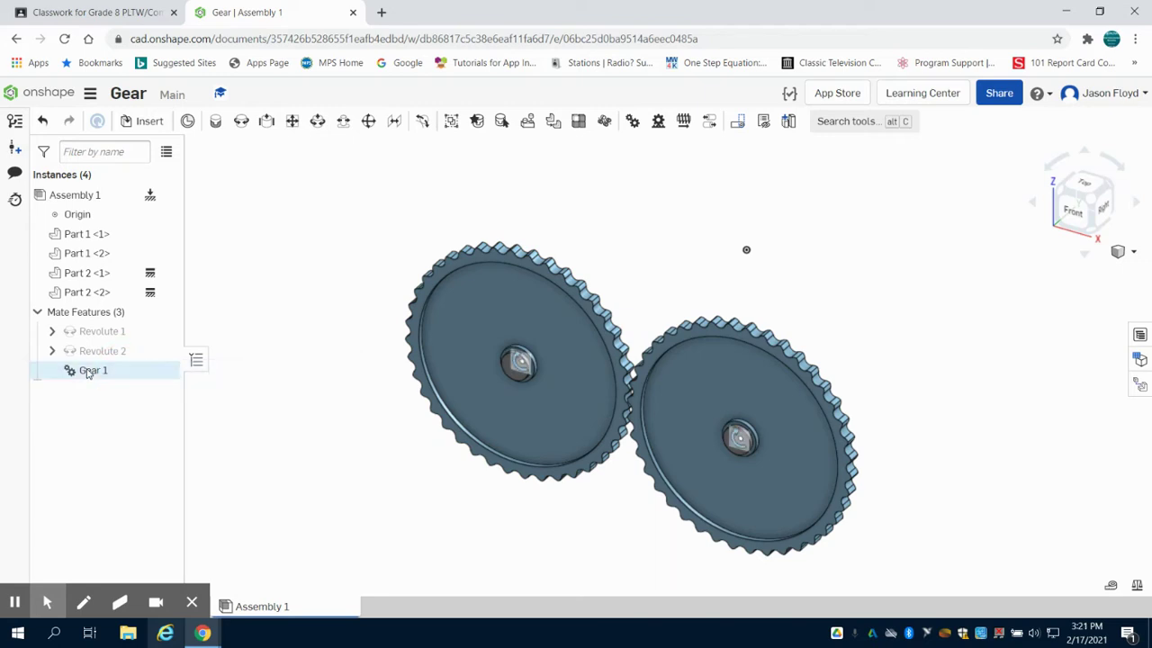
left_click(94, 340)
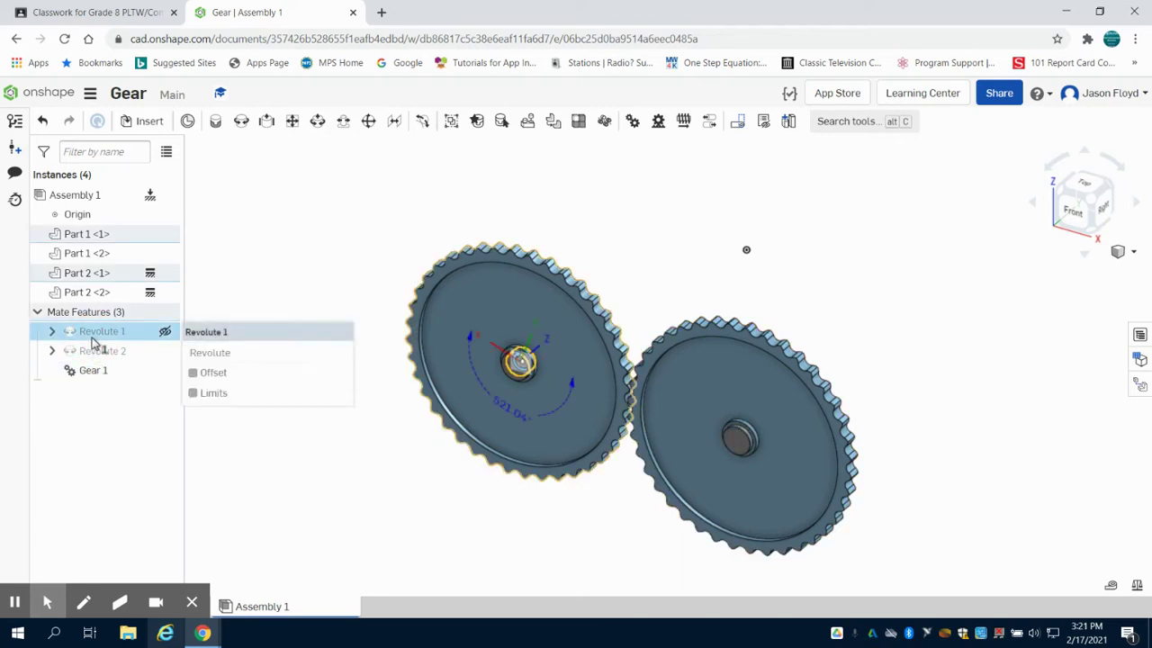
right_click(94, 342)
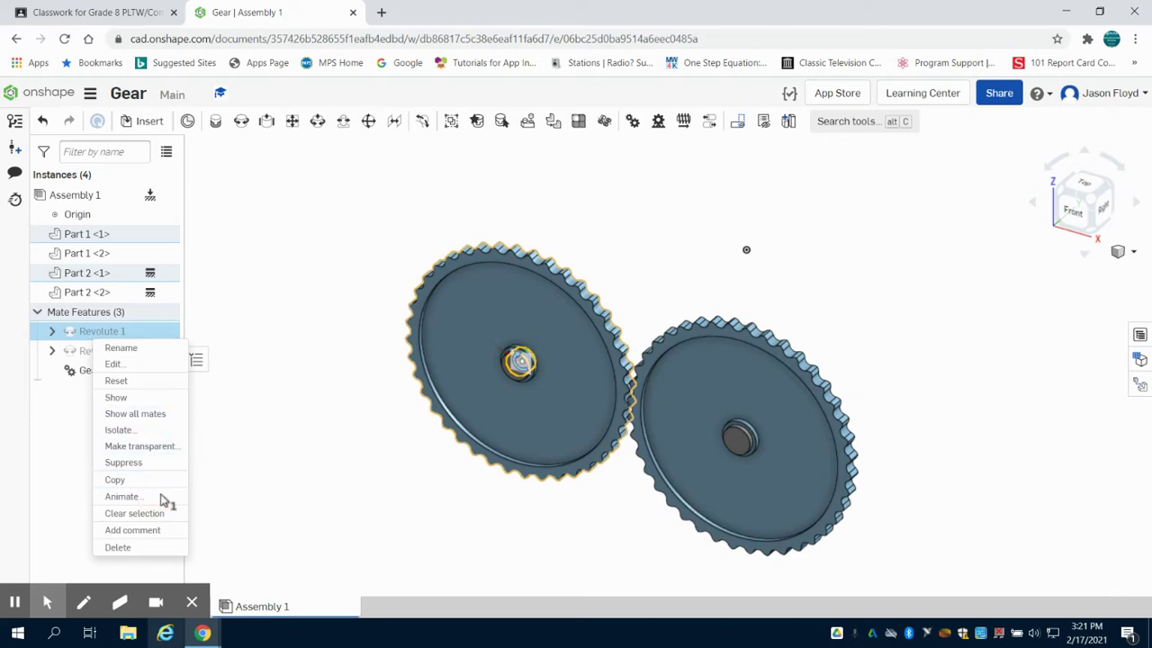
left_click(164, 501)
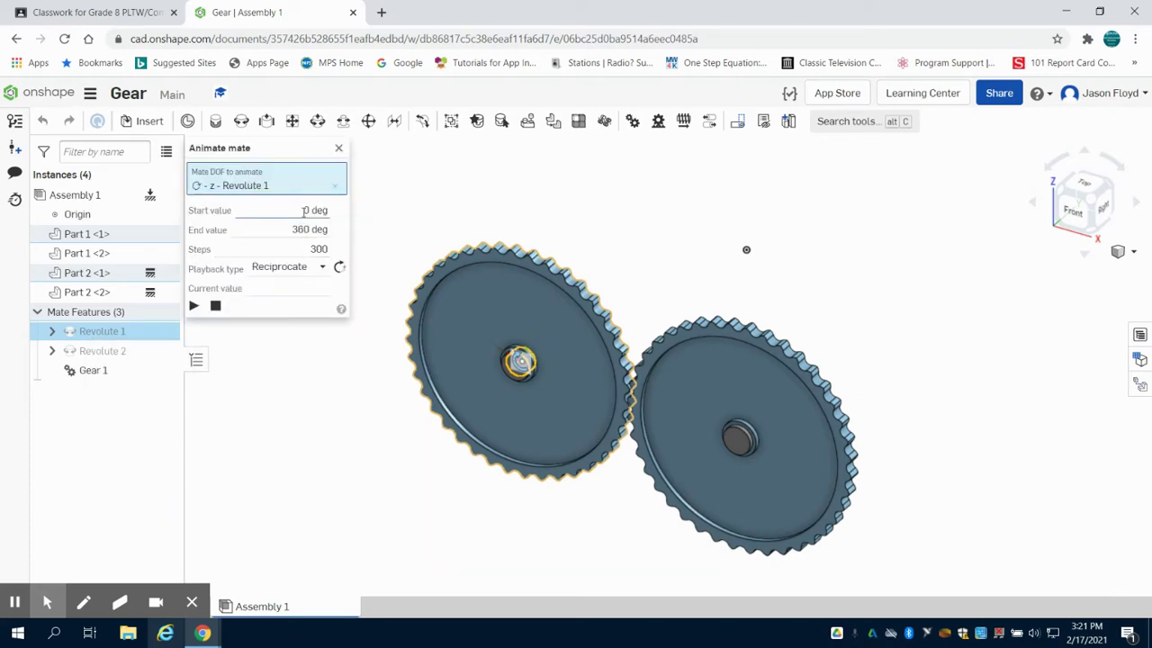
left_click(312, 268)
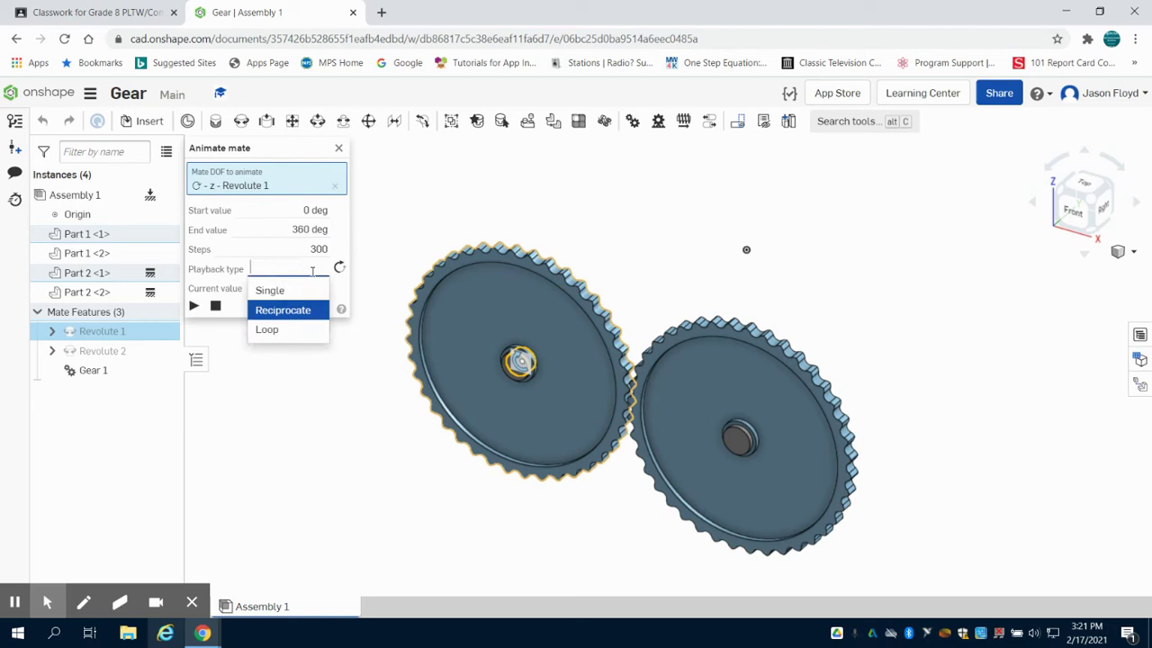
left_click(267, 328)
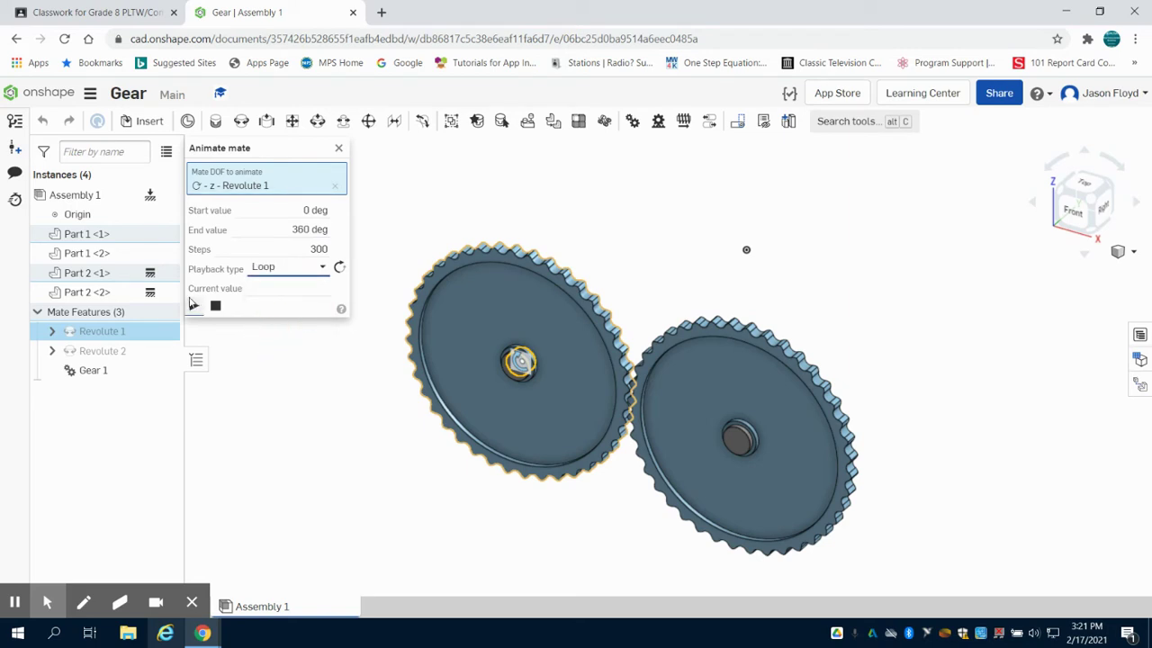
left_click(194, 305)
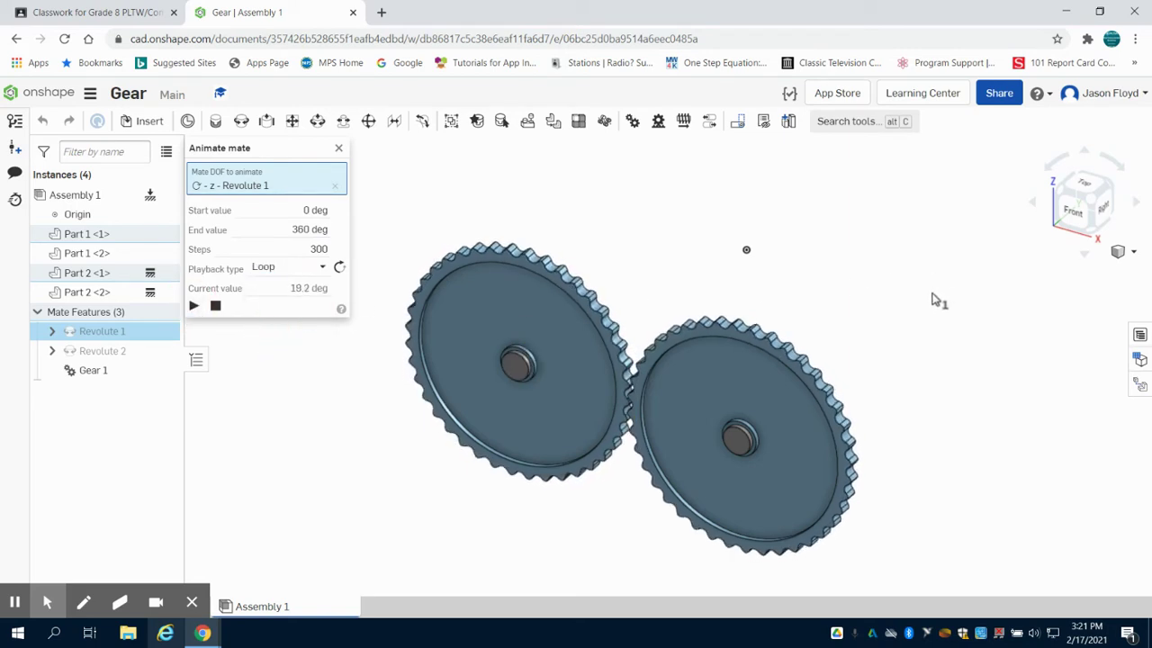
Tilt the view, stop the Revolute 1 animation at 232.8°, and close the Animate mate dialog.
right_click_drag(933, 299, 1014, 296)
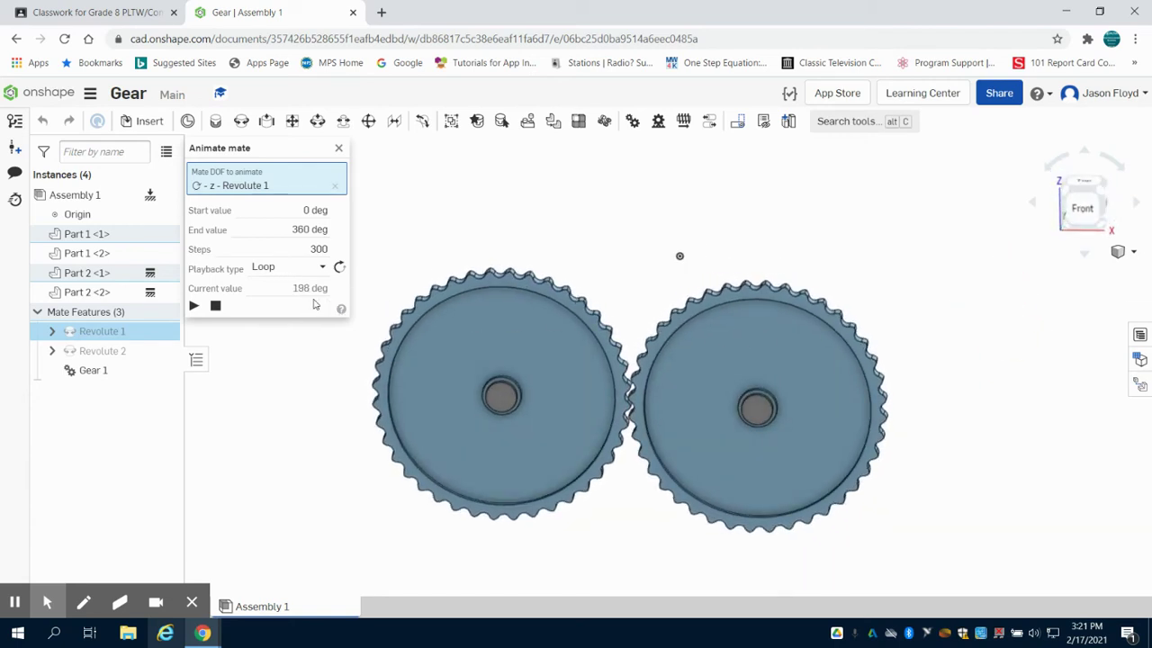
left_click(217, 306)
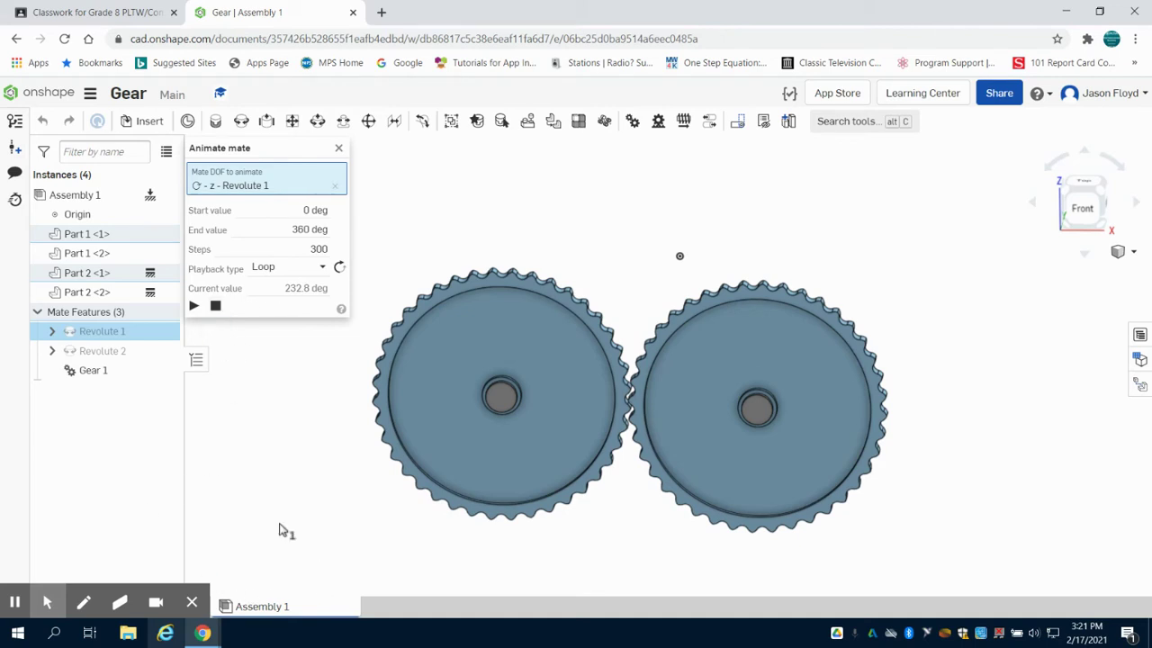
mouse_move(100, 547)
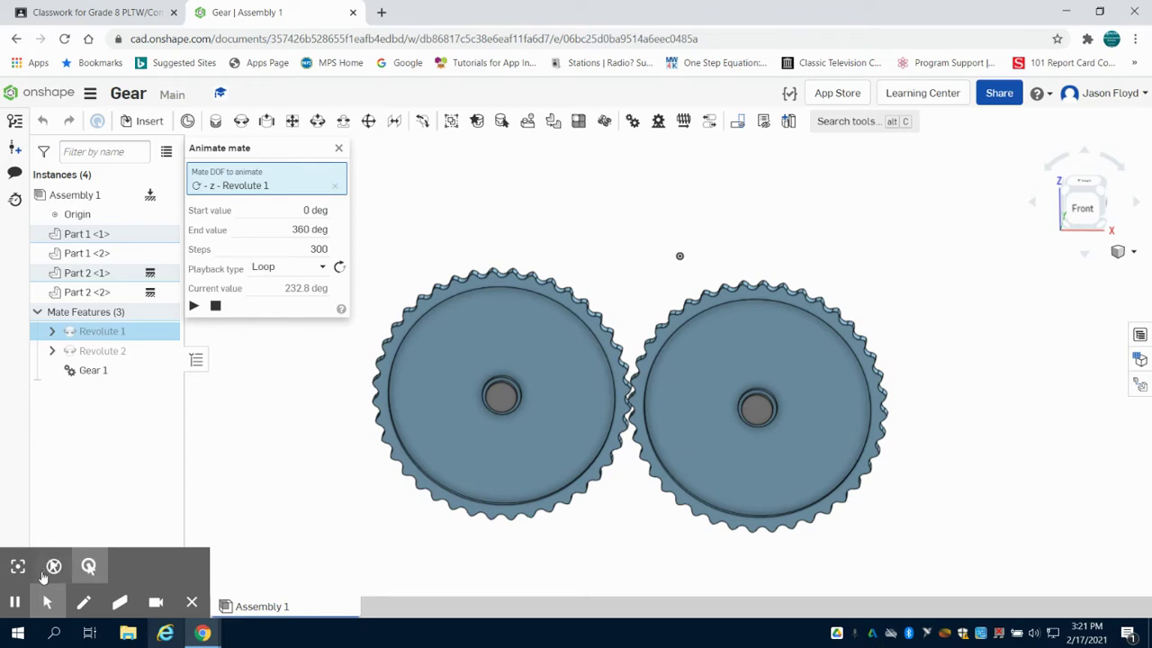
left_click(14, 601)
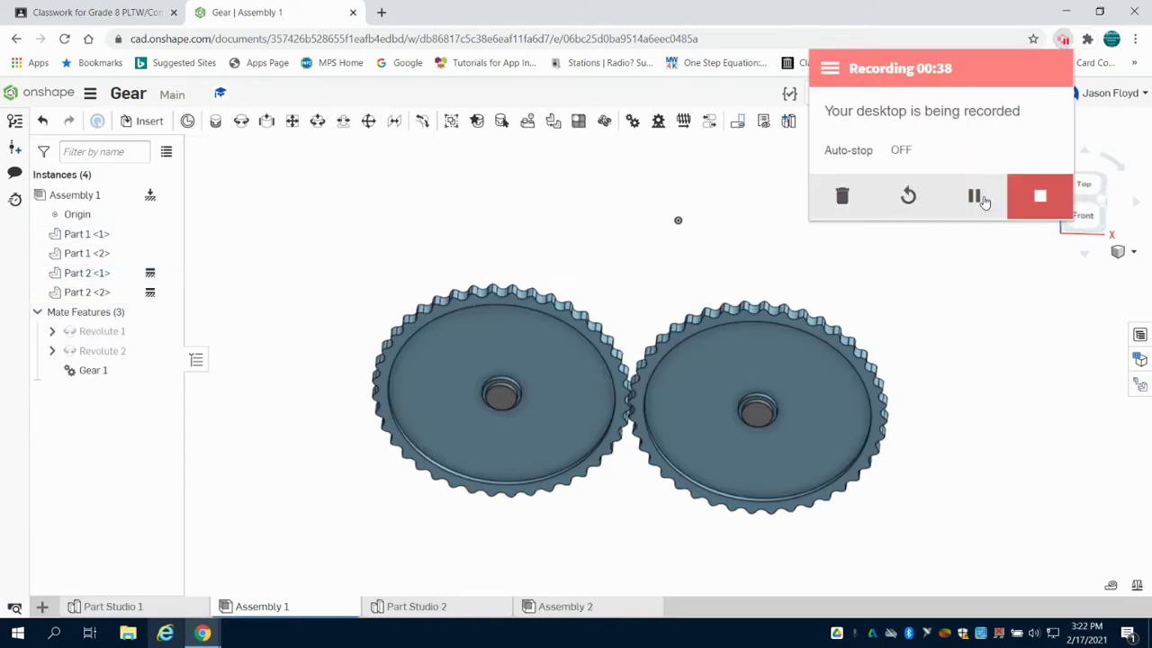
left_click(976, 194)
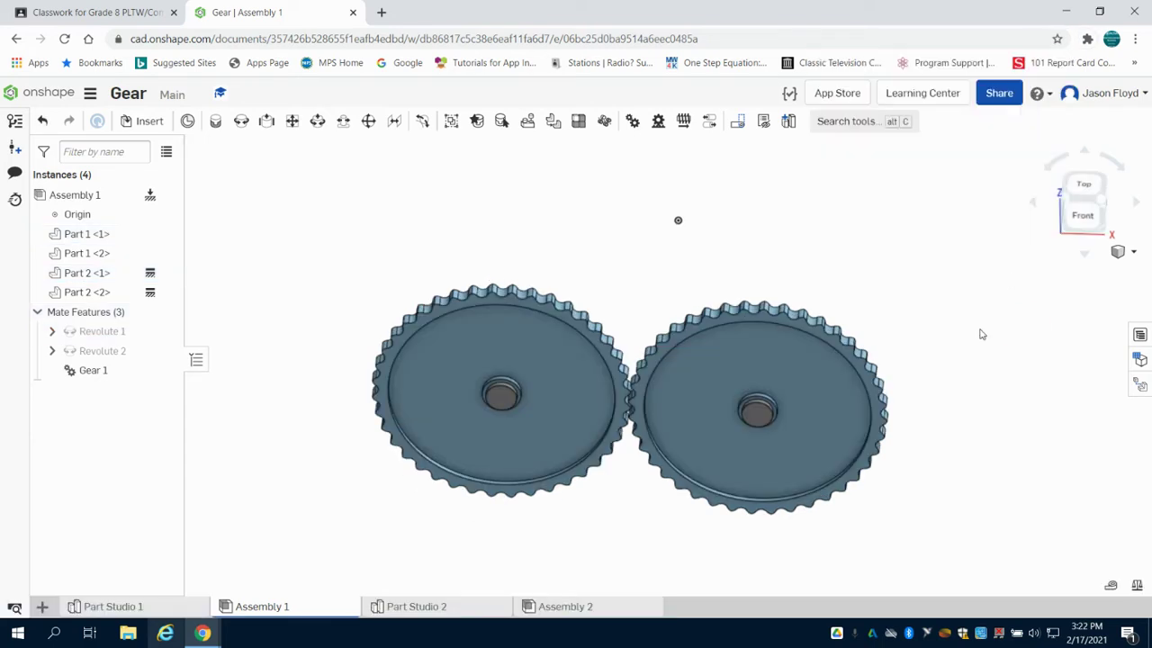
In Part Studio 2, start a sketch on the Front plane viewed straight on.
left_click(465, 608)
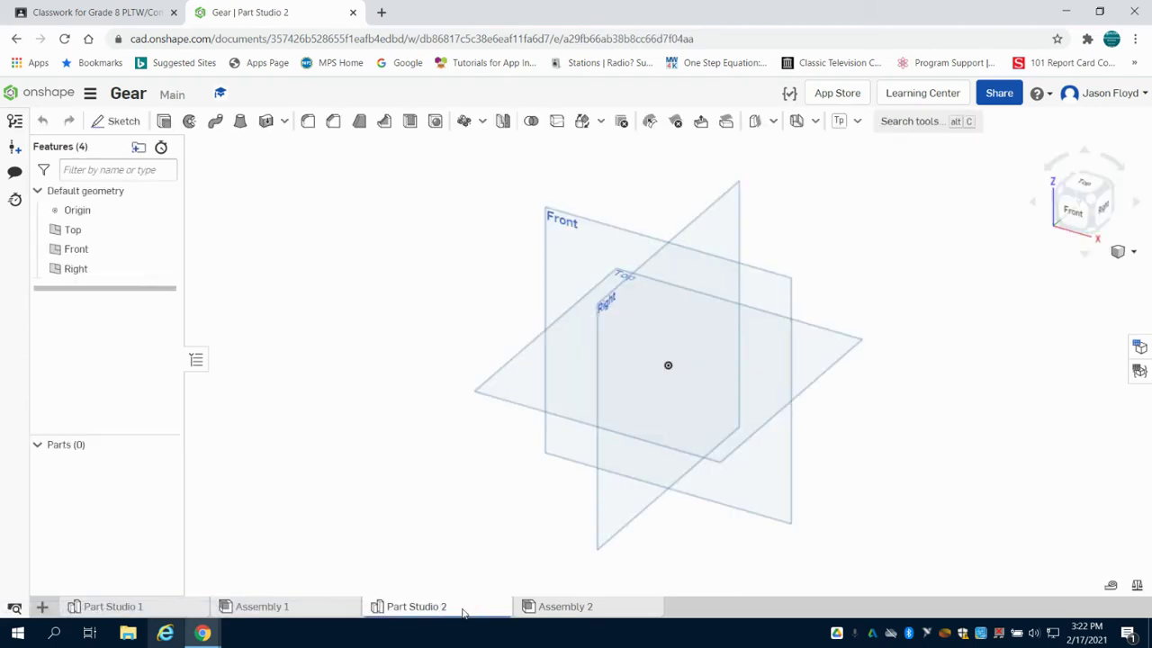
left_click(120, 121)
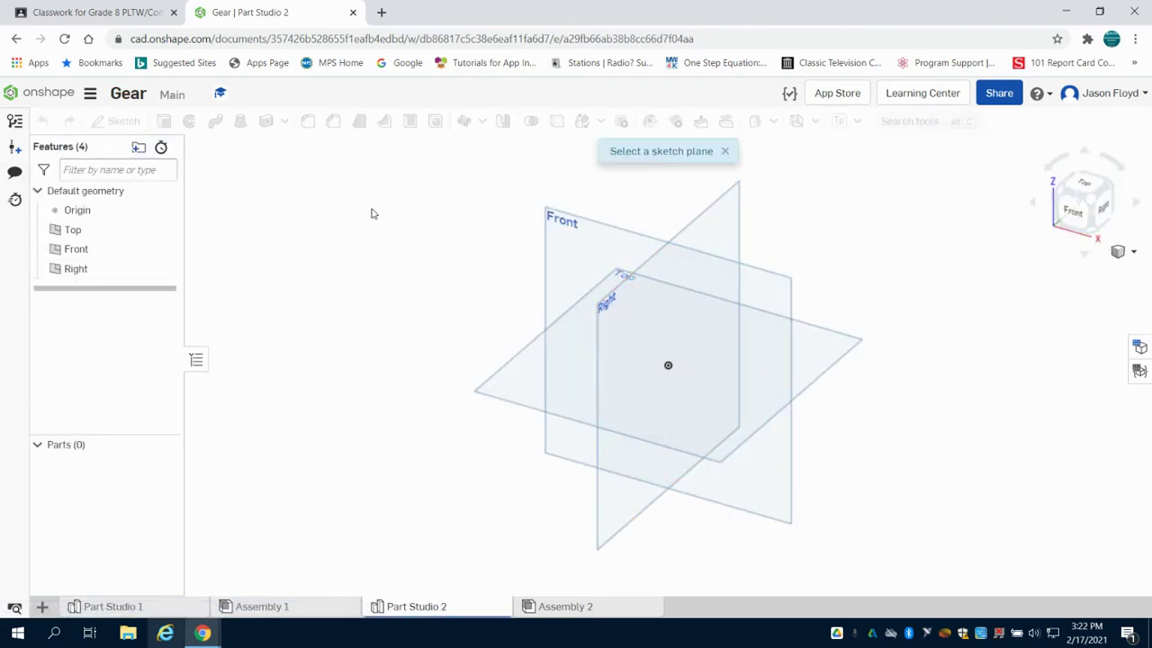
left_click(568, 272)
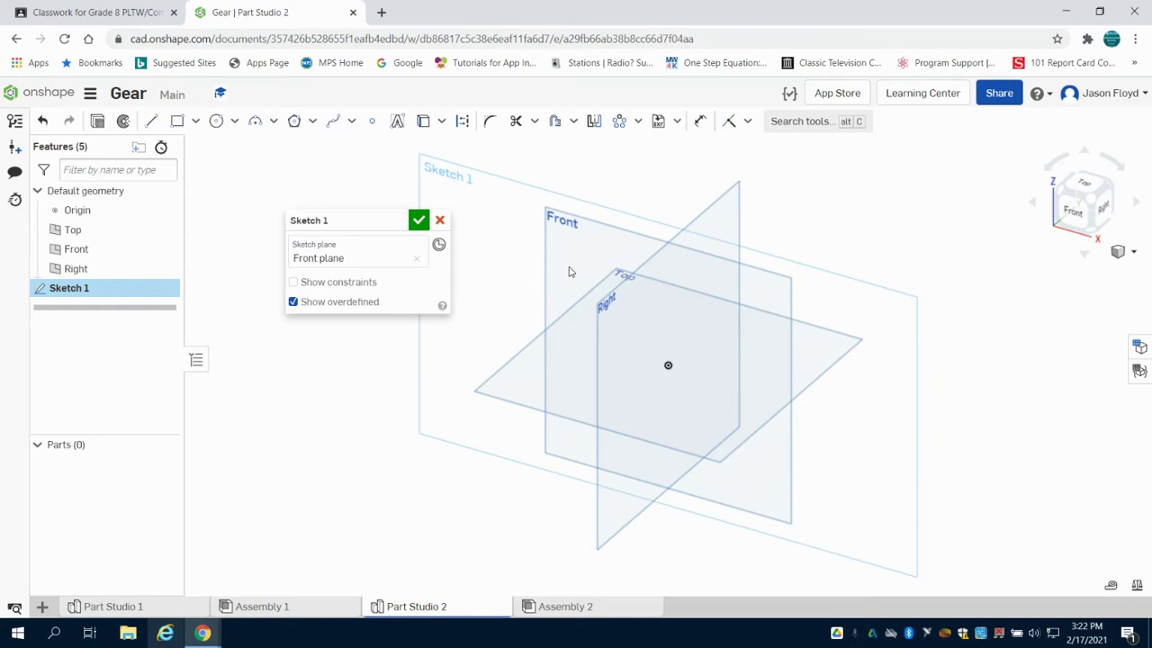
left_click(1073, 209)
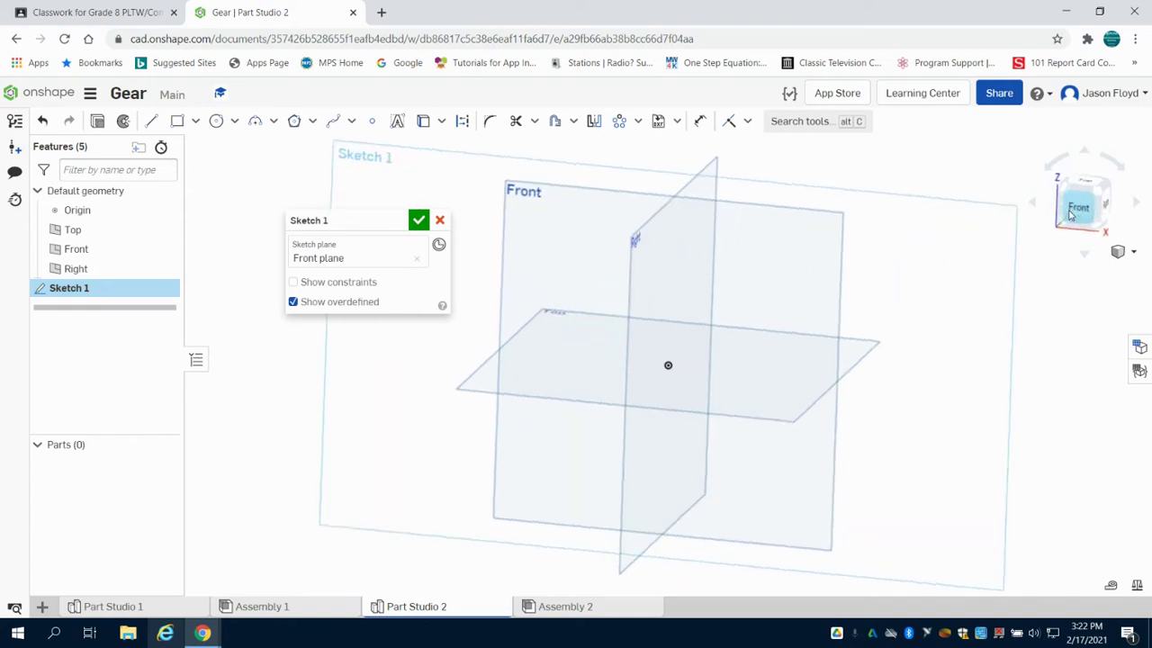
Draw a center-point circle on the origin dimensioned to Ø5.
left_click(213, 122)
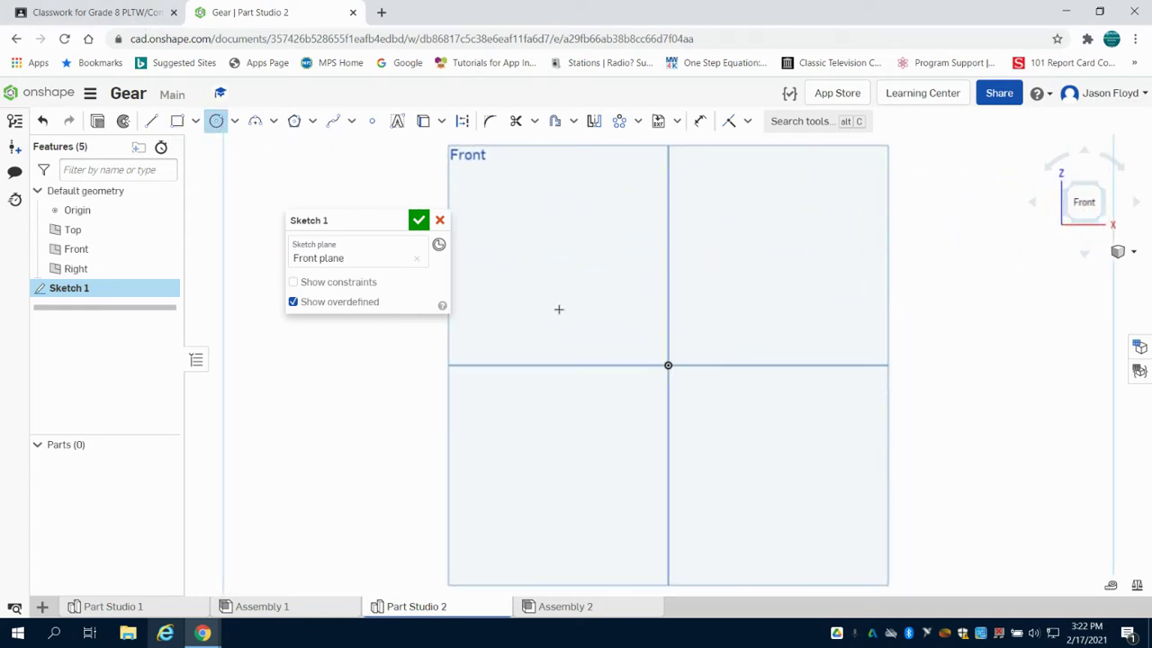
left_click(668, 366)
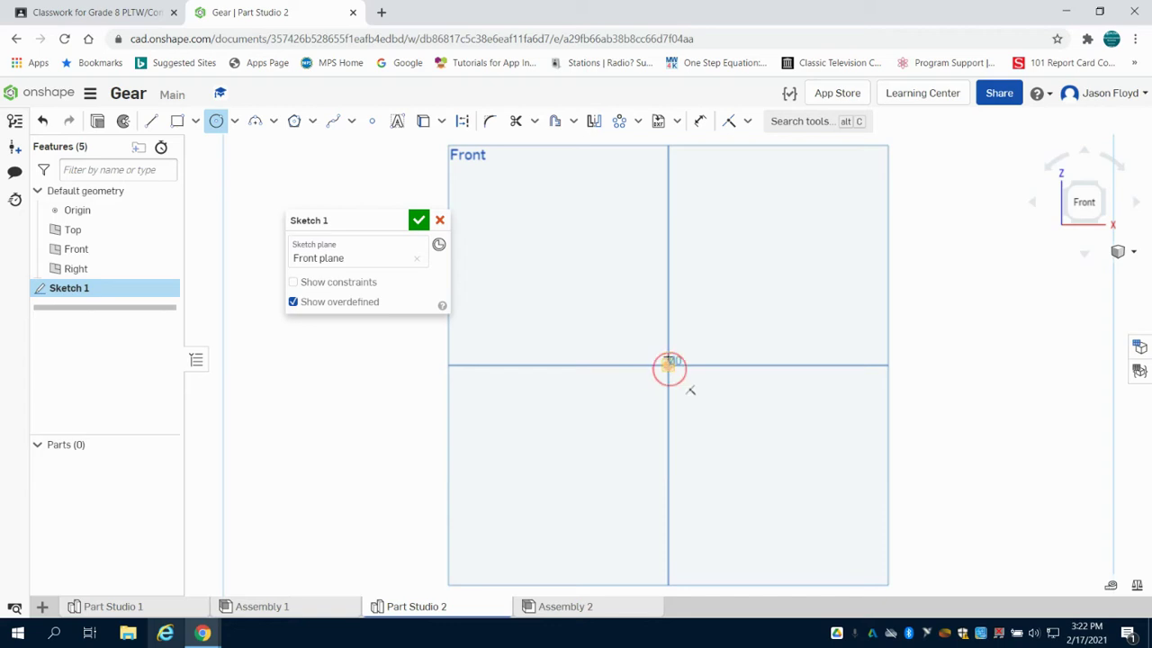
left_click(642, 199)
type("5")
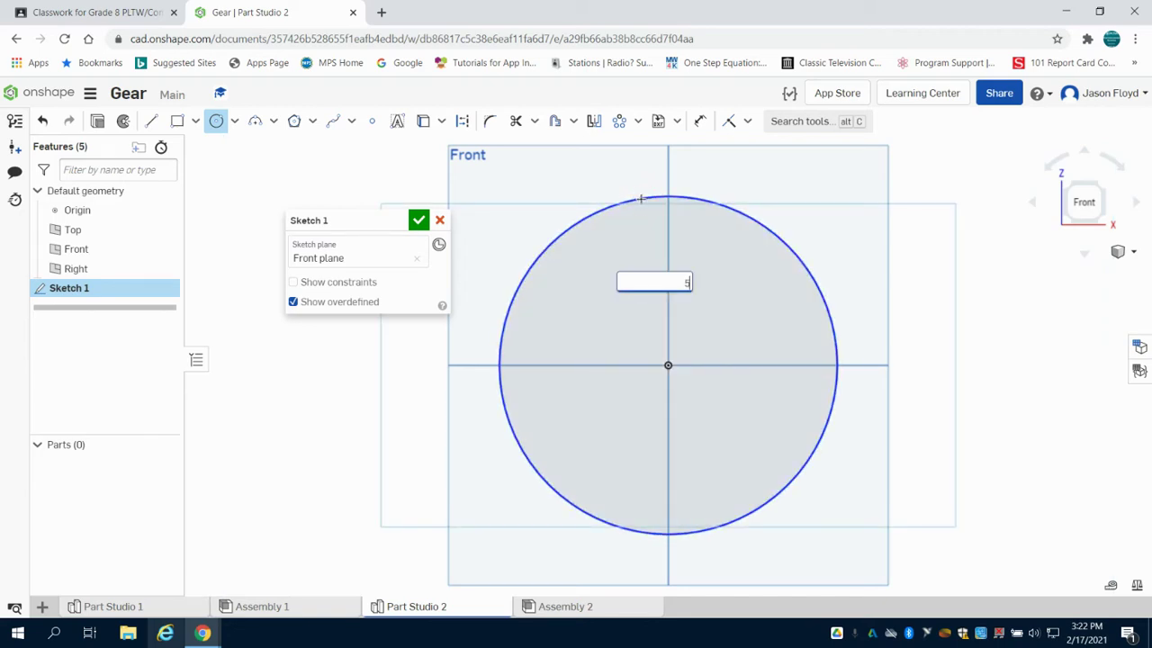
key("Return")
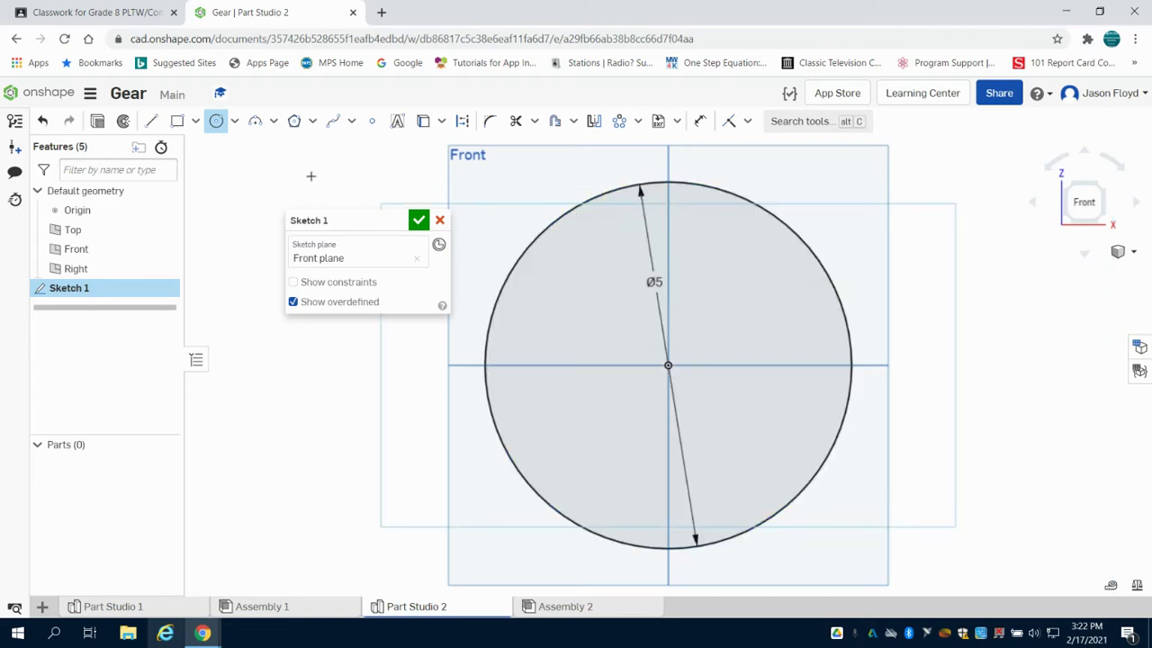
left_click(219, 124)
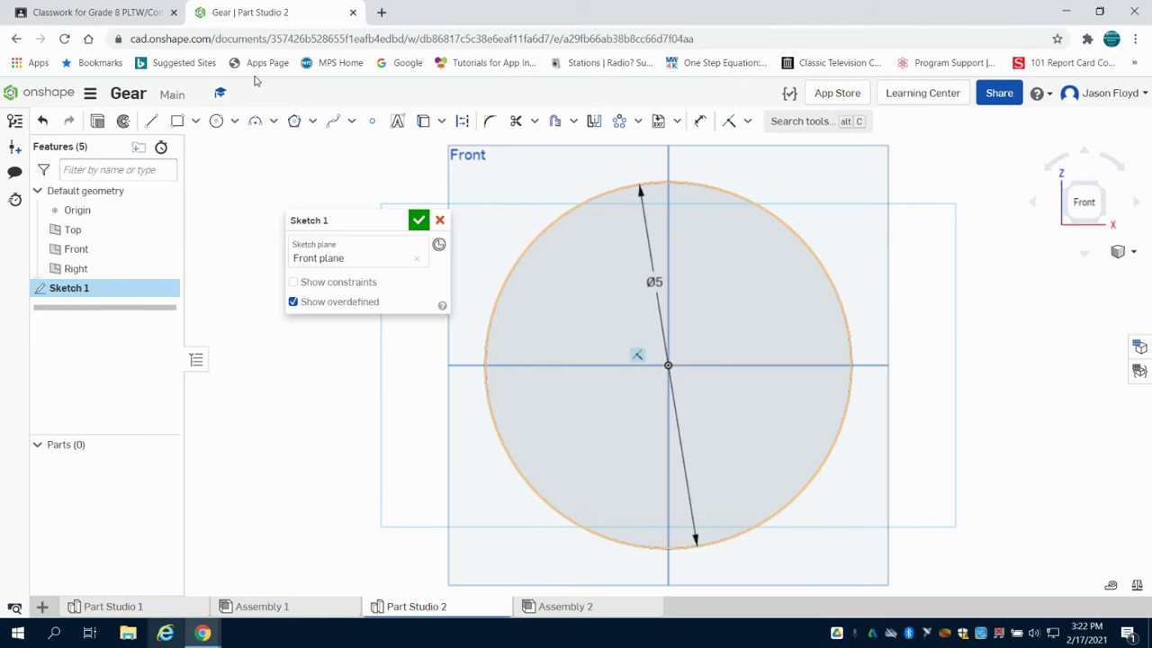
key("c")
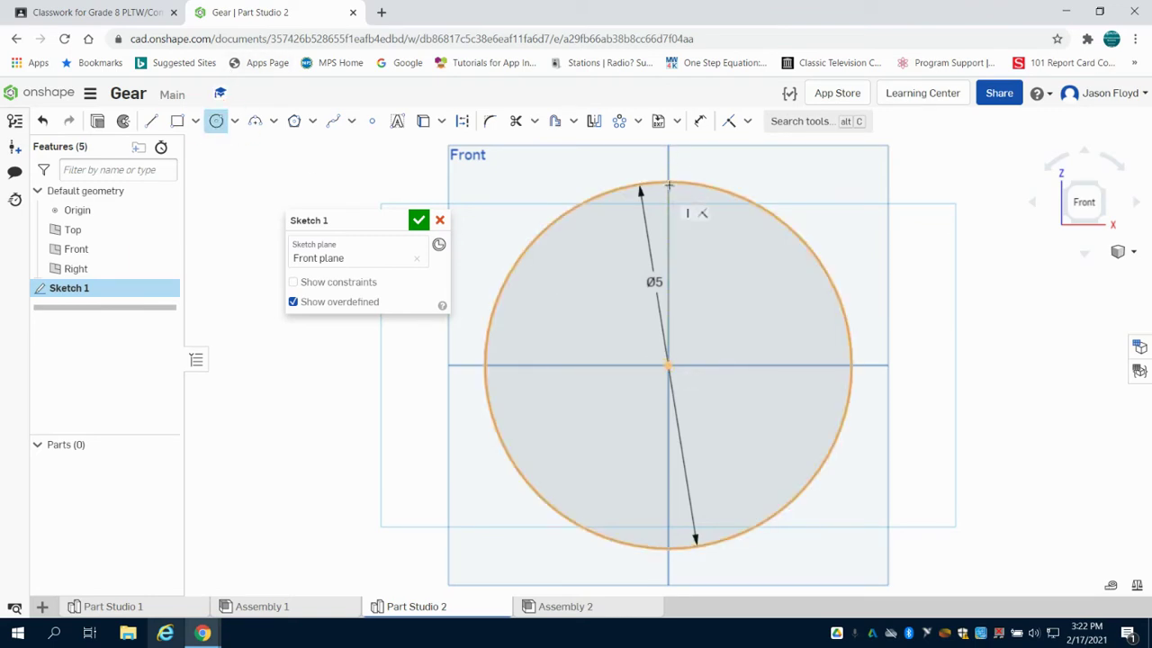
Draw a Ø0.25 circle centred on the top point of the Ø5 circle.
scroll(669, 185, "up", 1)
scroll(669, 185, "up", 1)
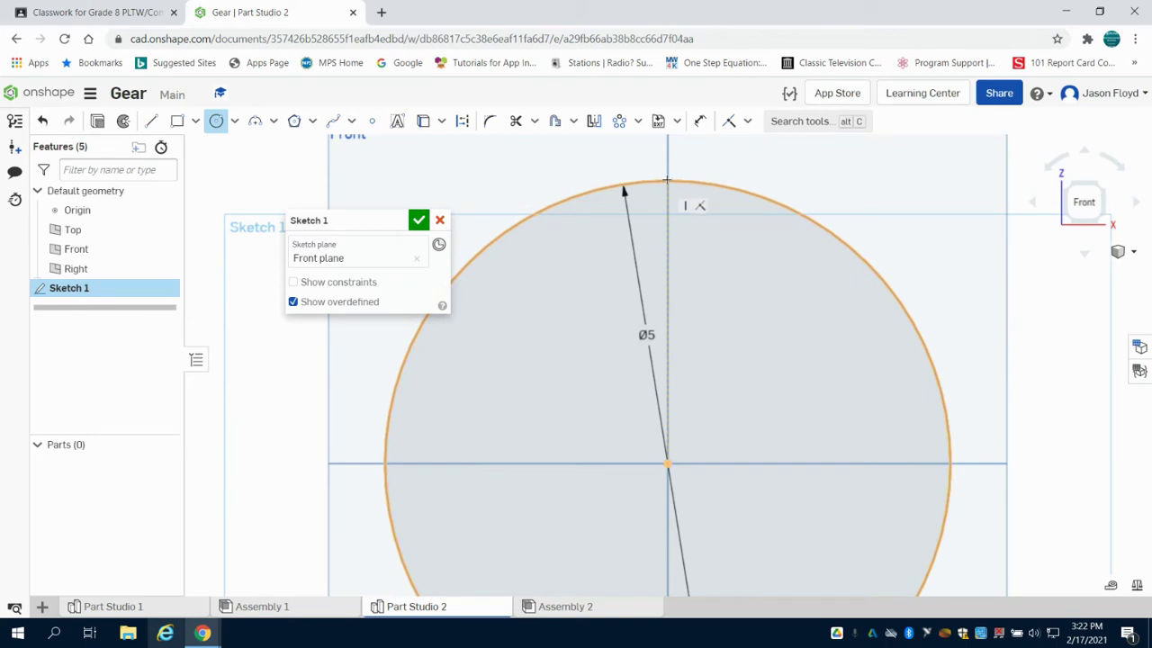
left_click(667, 182)
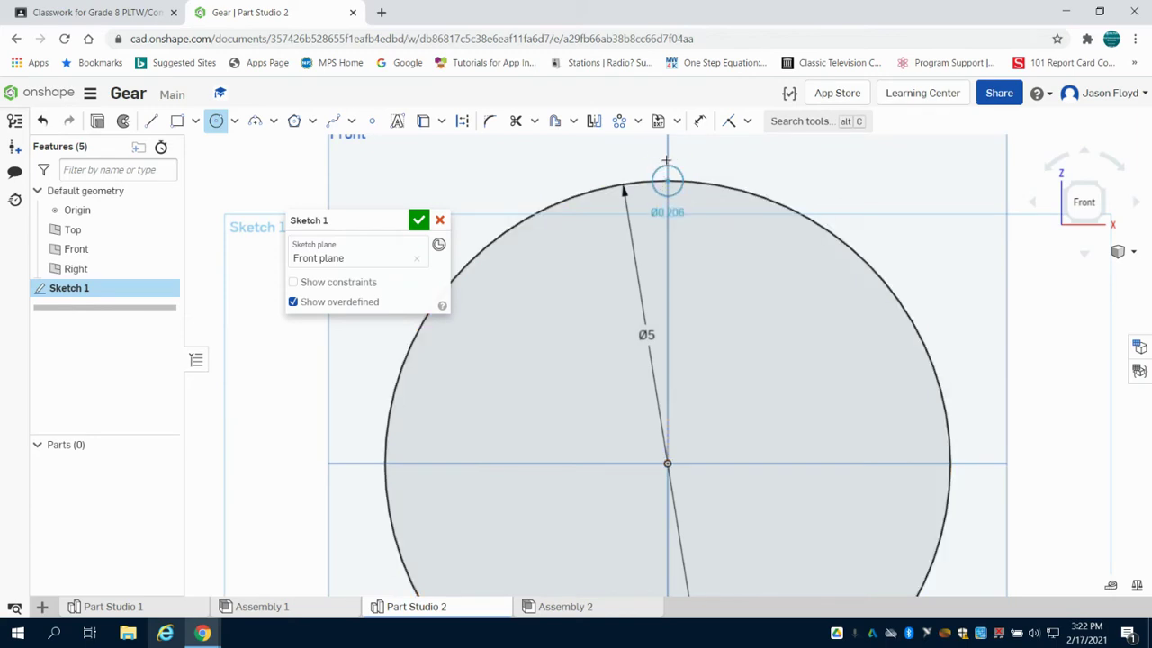
left_click(667, 160)
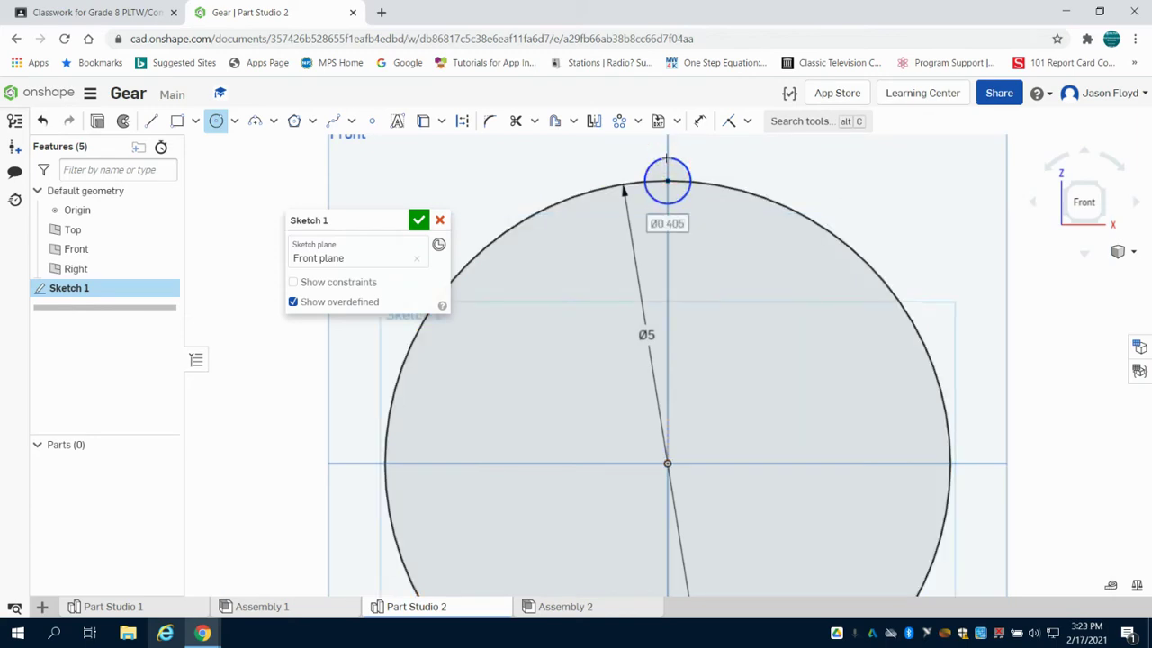
type("25")
key("Return")
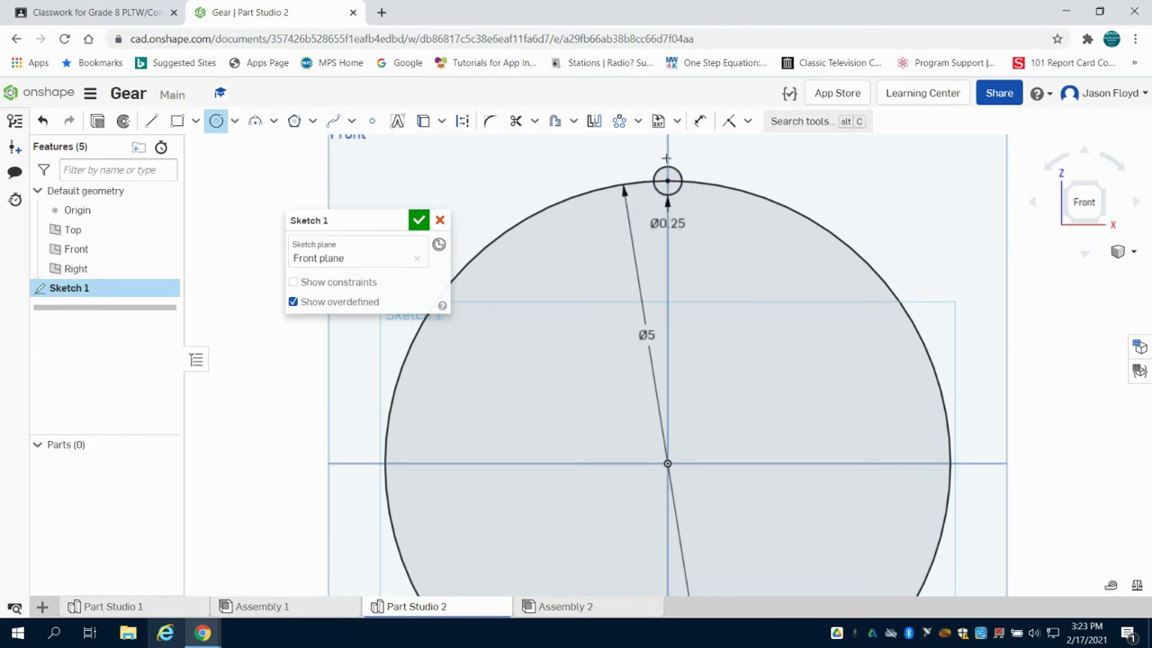
left_click(254, 121)
scroll(684, 198, "up", 3)
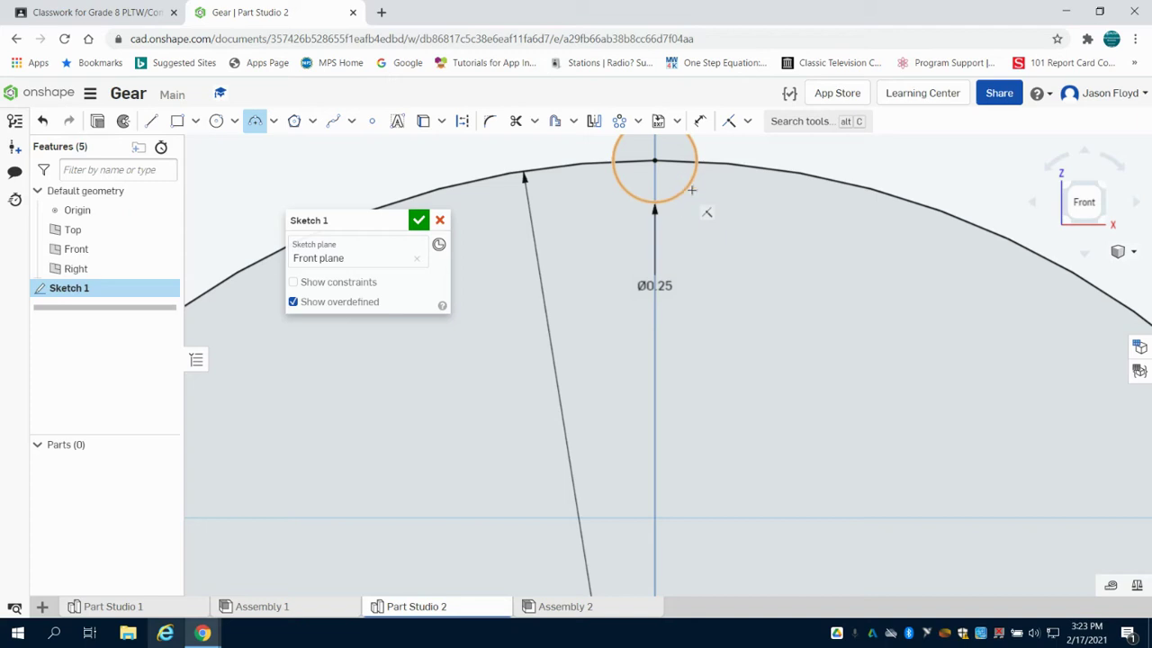
Draw an R0.19 tangent arc from the small circle's edge to the Ø5 circle.
left_click(689, 188)
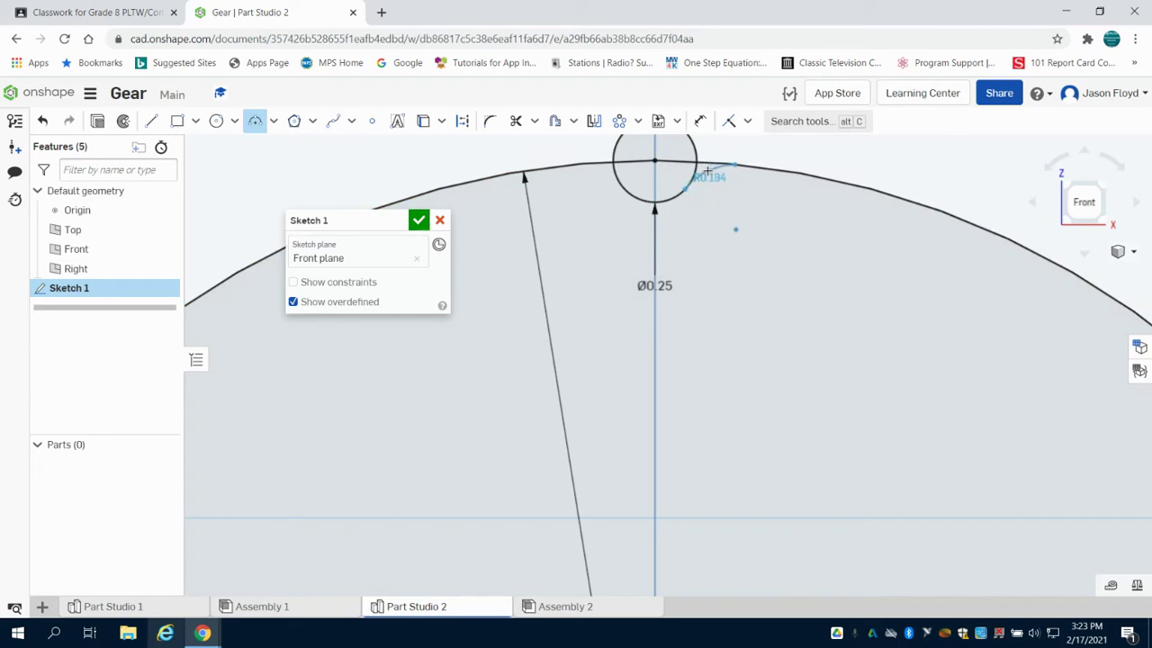
left_click(707, 171)
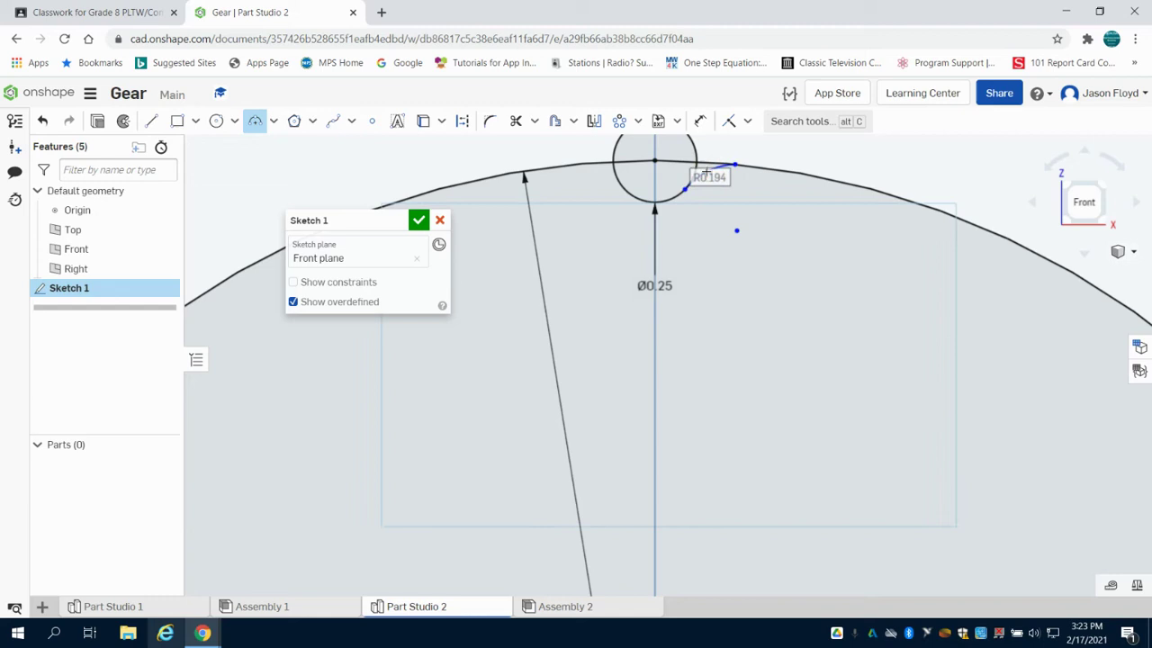
type("19")
key("Return")
Draw a 0.125 vertical construction line down from the small circle's top.
left_click(151, 121)
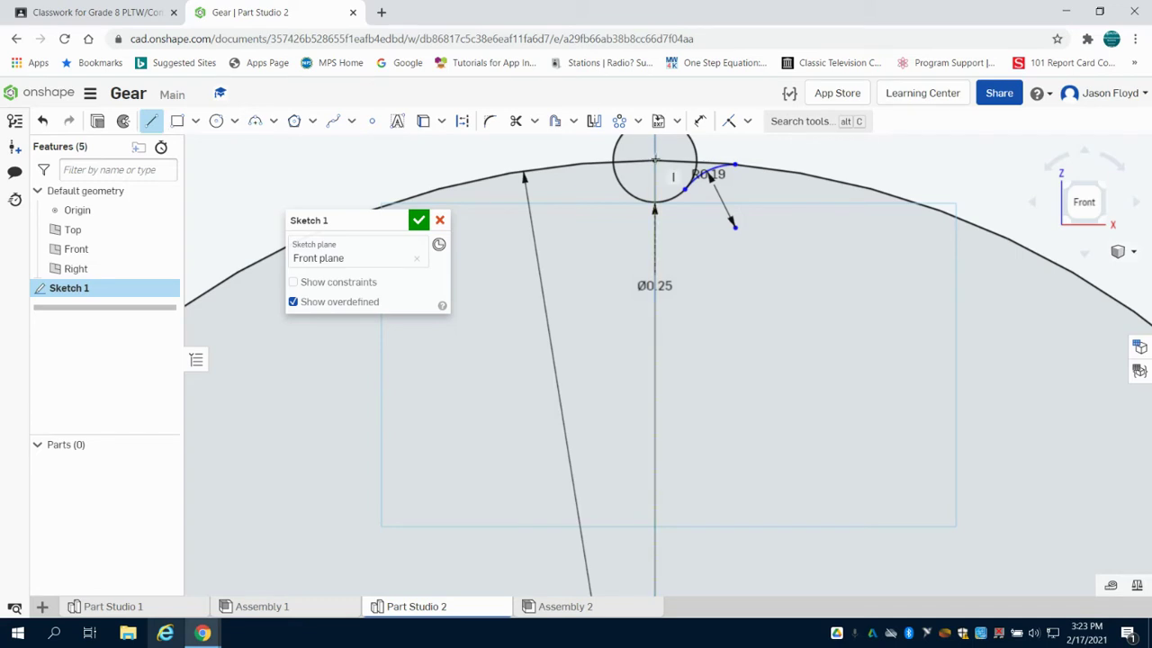
left_click(654, 160)
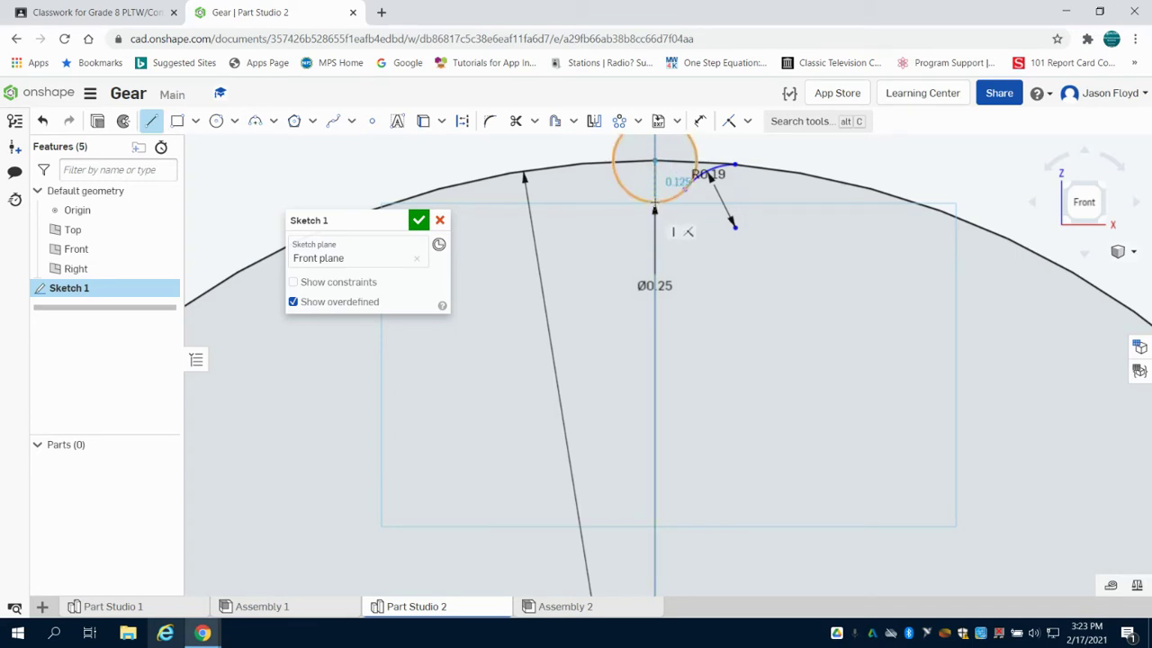
left_click(654, 206)
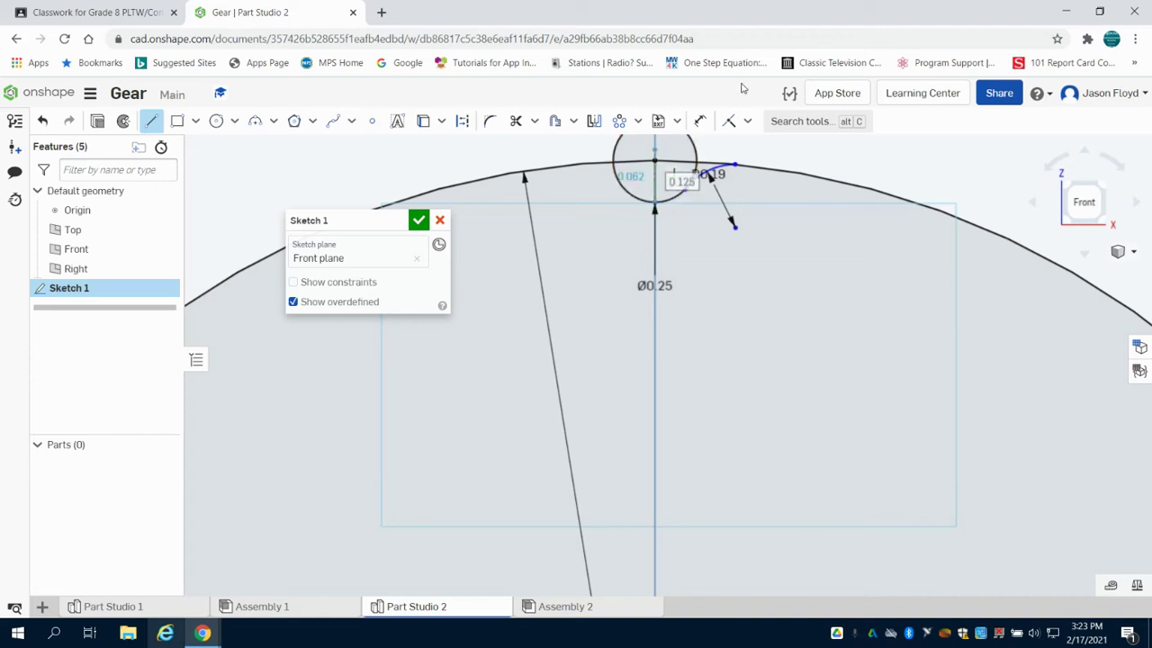
Mirror the R0.19 arc across the vertical centre line onto the small circle's left side.
left_click(595, 124)
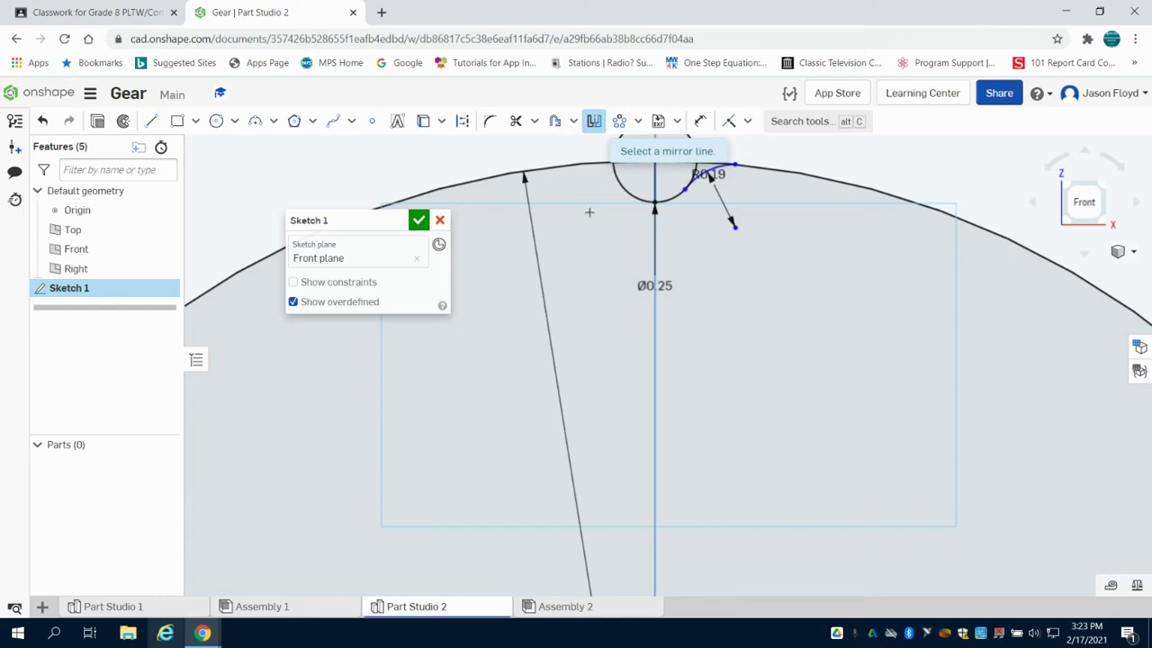
left_click(654, 183)
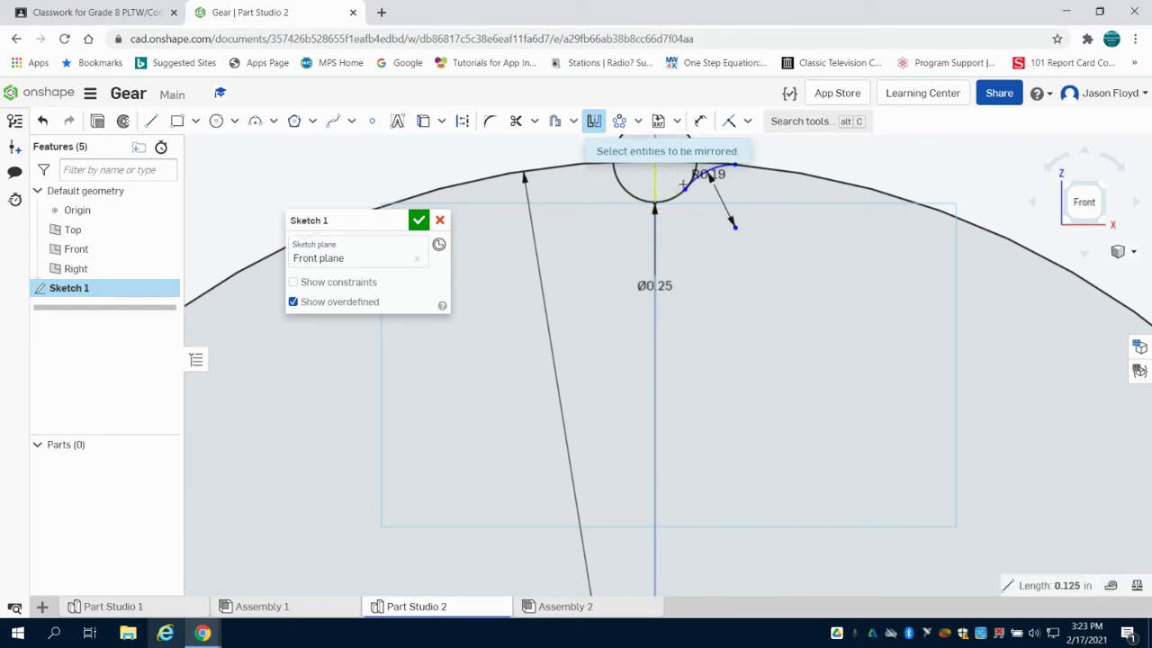
left_click(710, 173)
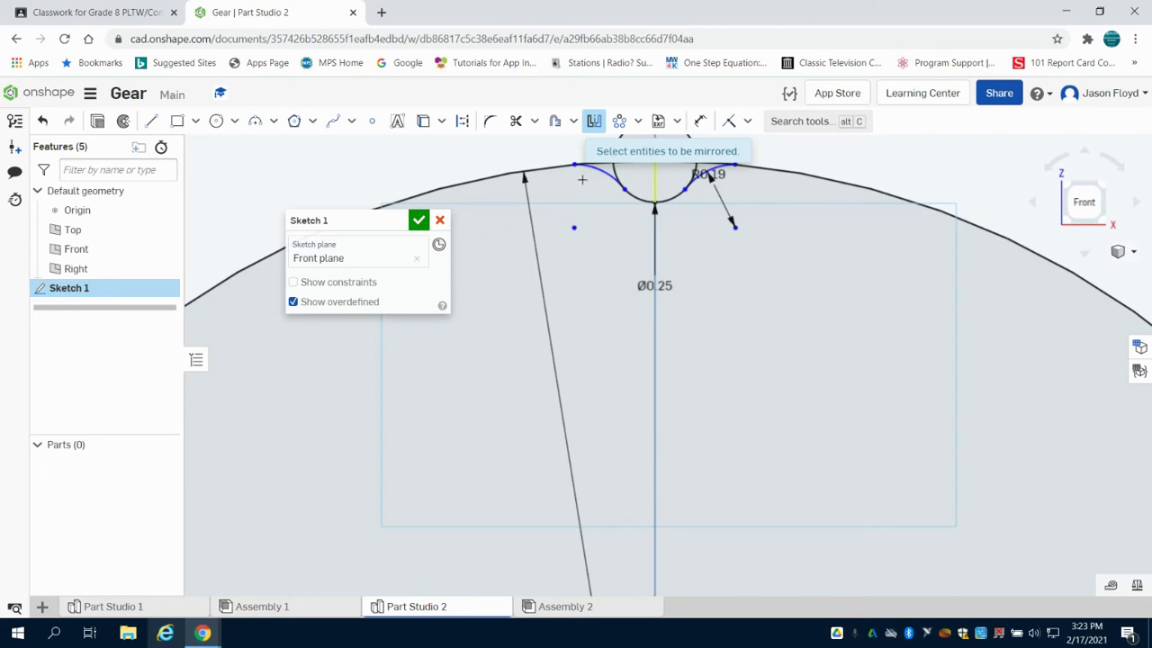
scroll(574, 163, "down", 3)
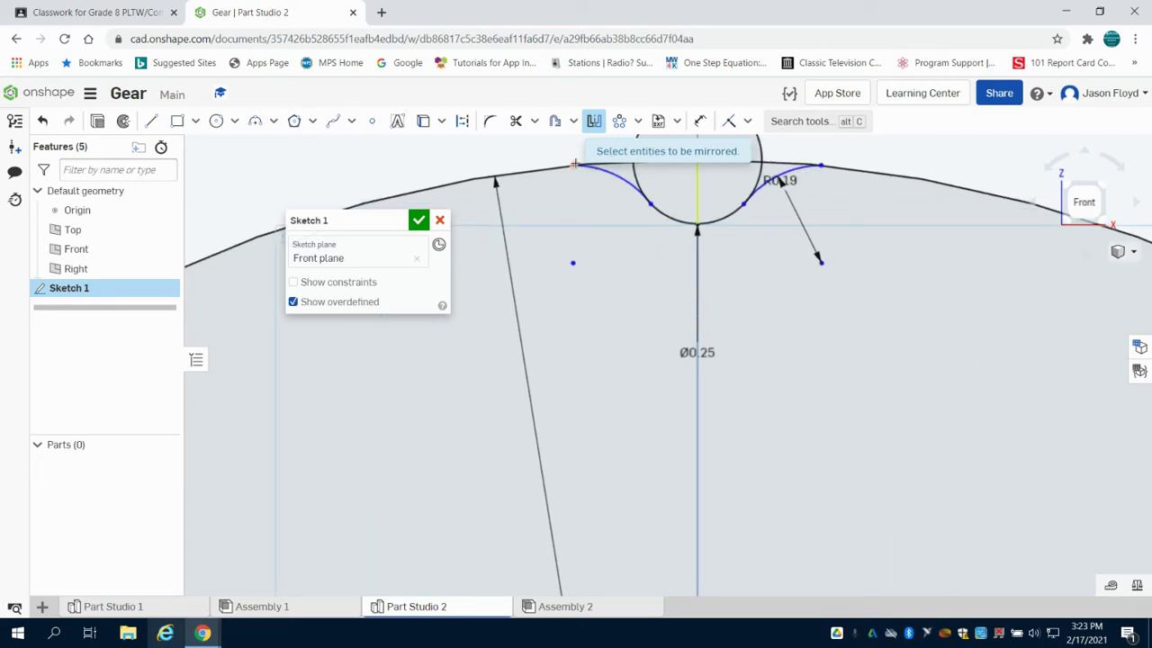
left_click(1079, 205)
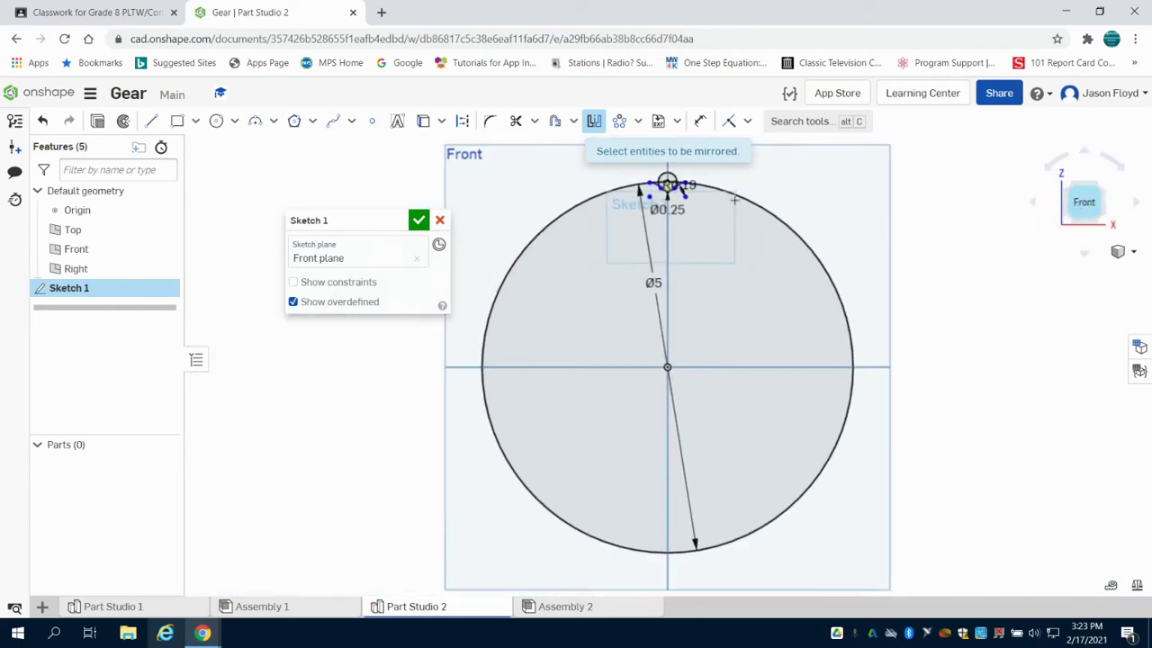
scroll(664, 174, "up", 3)
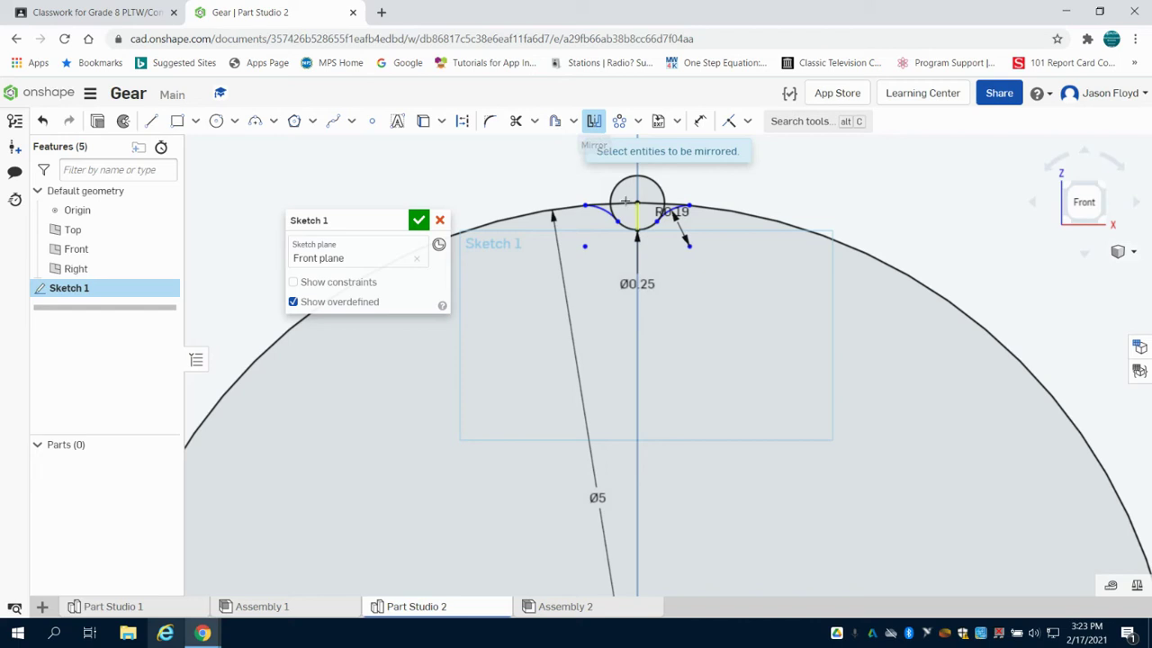
right_click(551, 194)
left_click(564, 202)
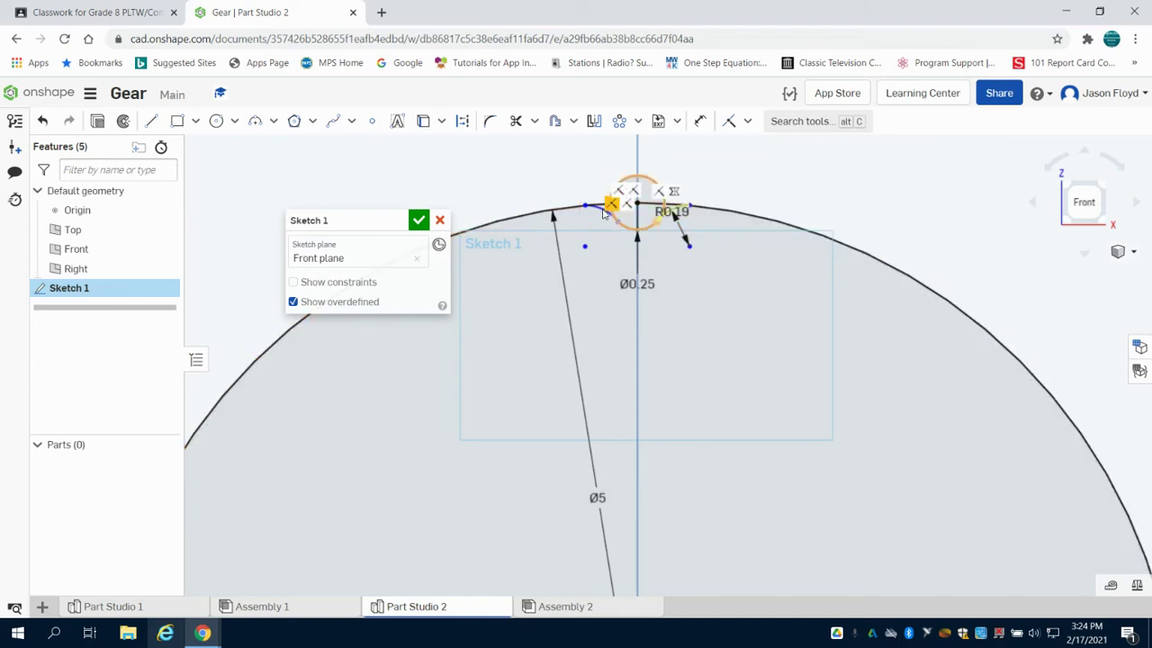
Apply a circular pattern of the notch circle and arc around the gear centre.
scroll(605, 213, "up", 3)
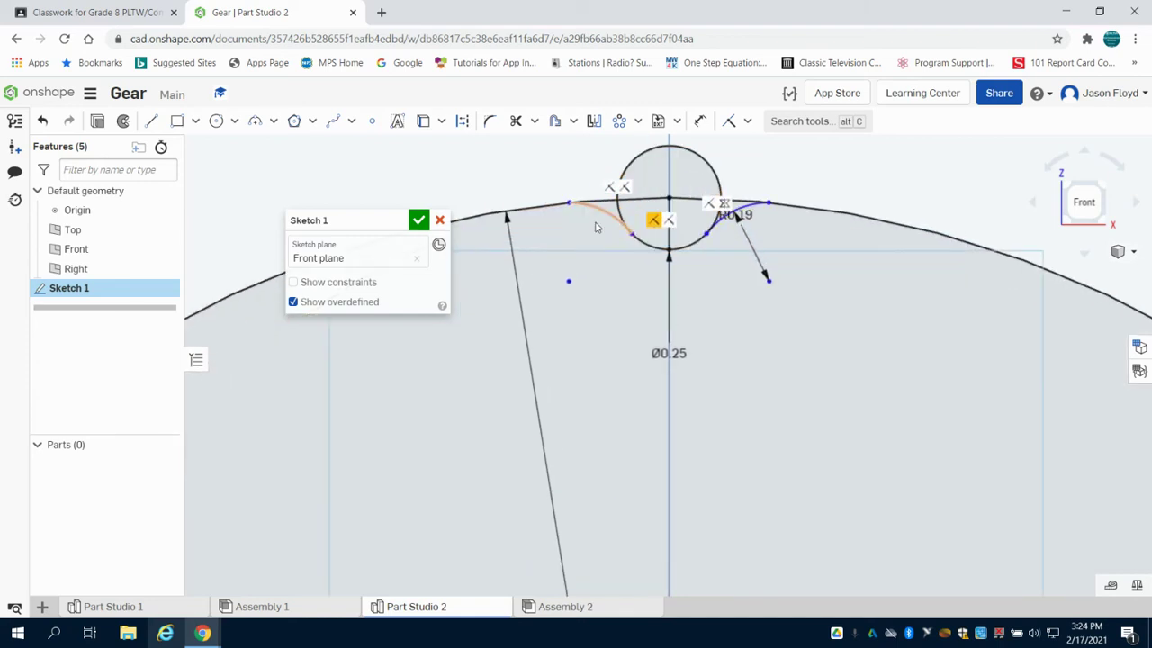
left_click(657, 249)
left_click(749, 210)
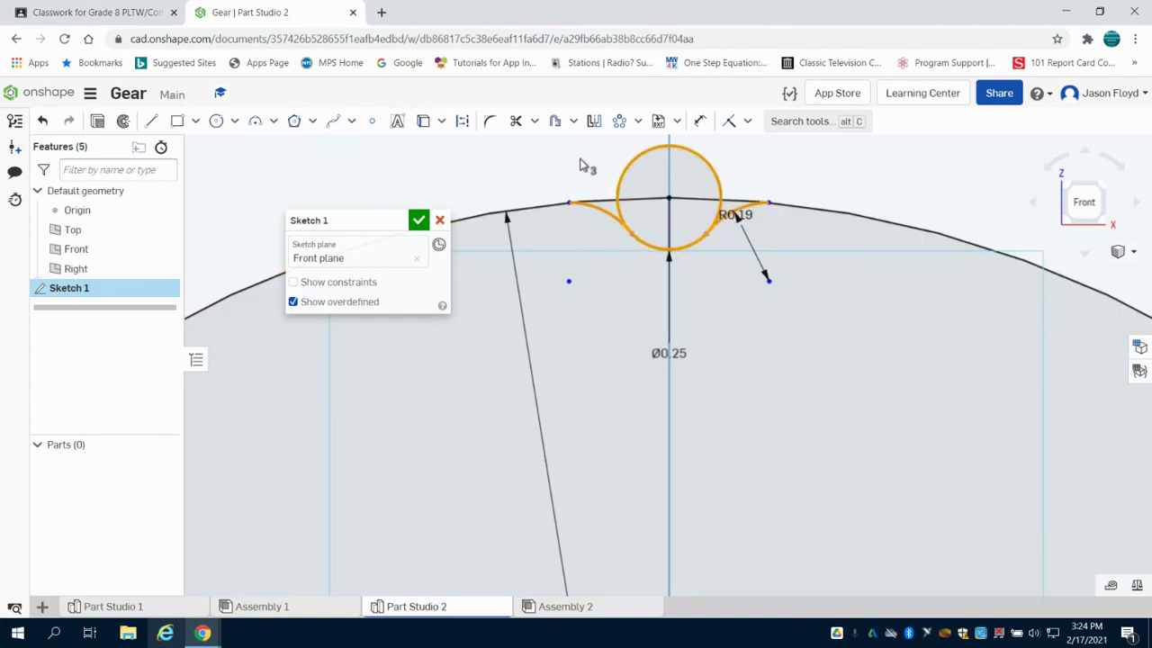
left_click(621, 123)
scroll(621, 182, "down", 3)
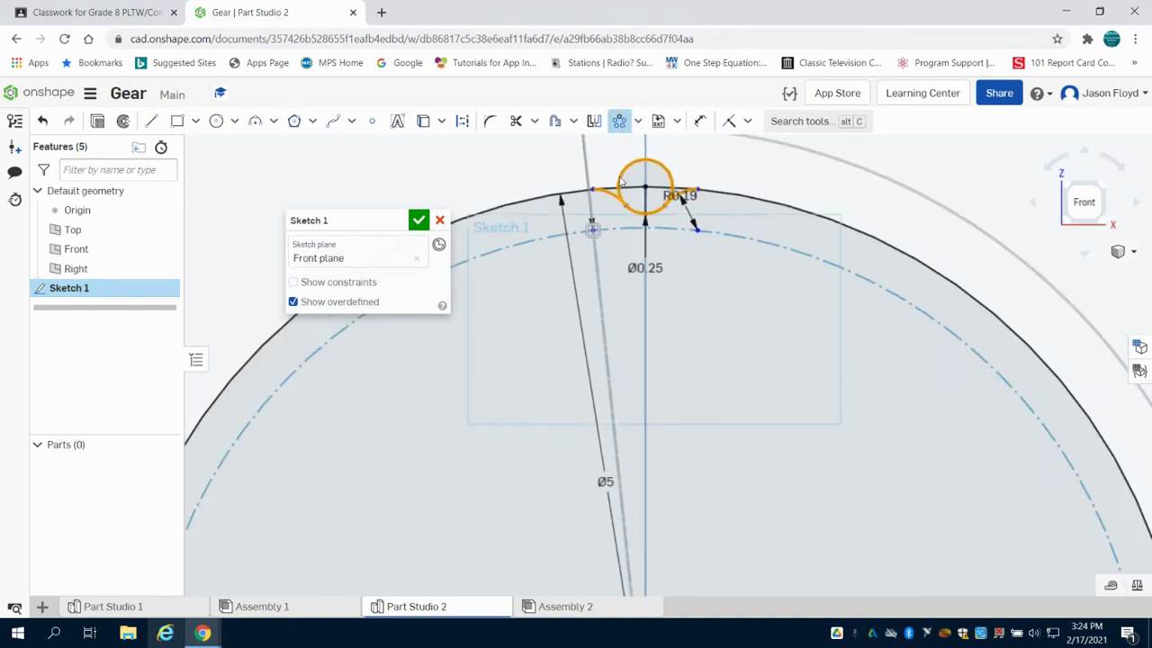
scroll(621, 182, "down", 5)
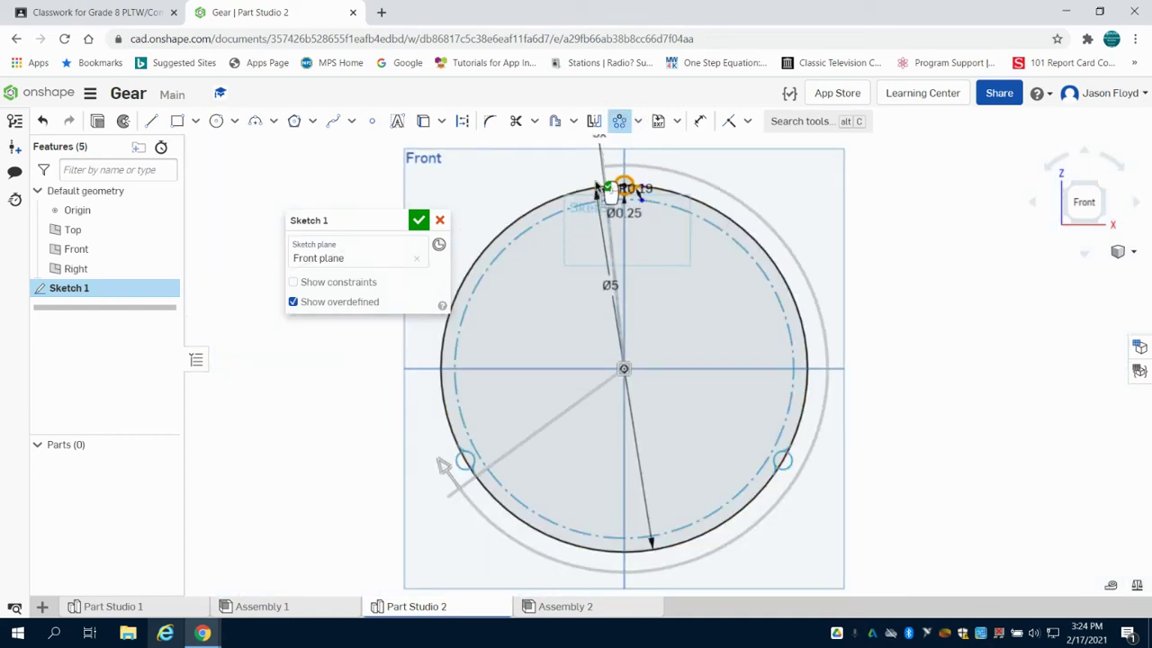
scroll(596, 189, "down", 2)
scroll(601, 180, "up", 2)
scroll(601, 180, "down", 3)
scroll(596, 177, "up", 1)
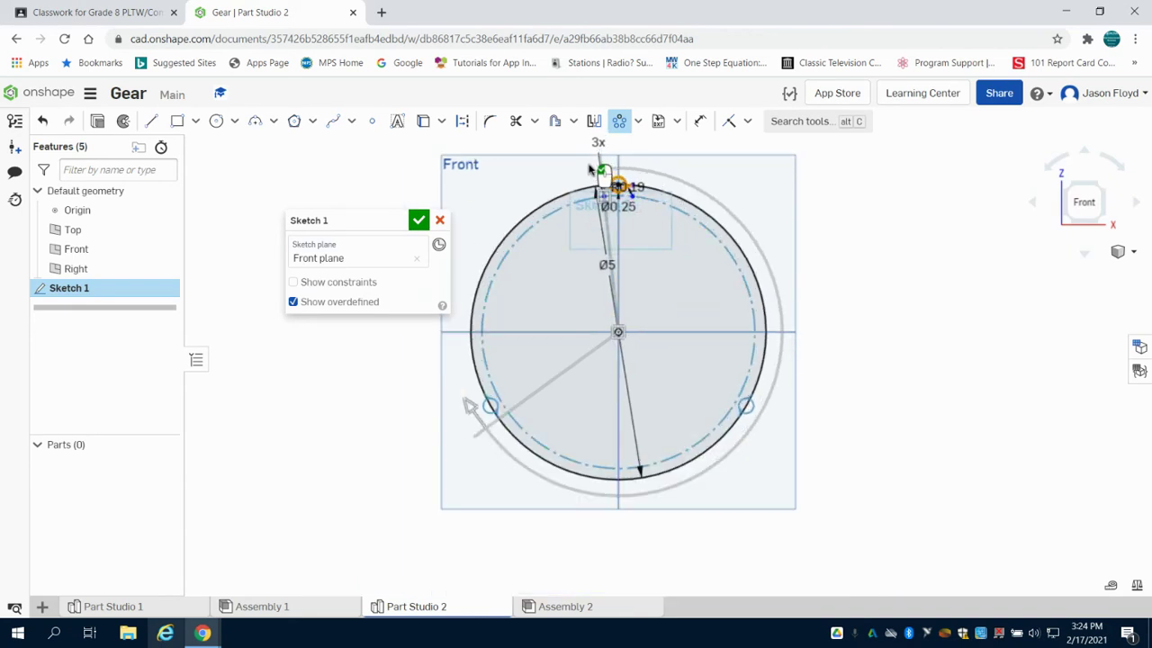
left_click(602, 169)
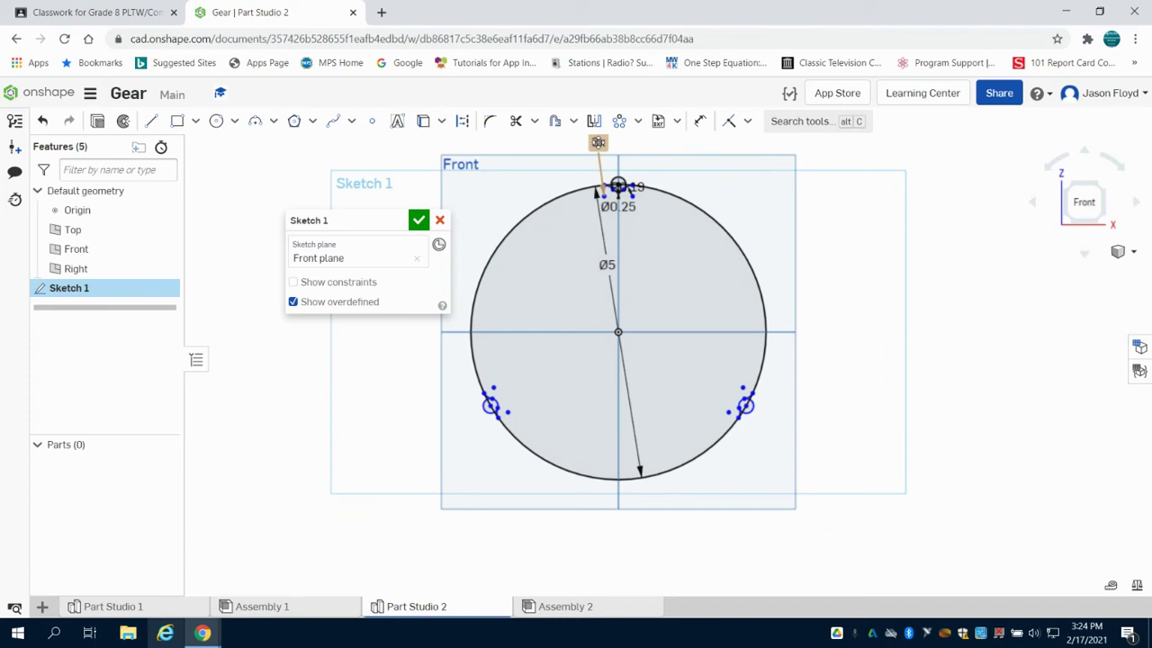
Set the circular pattern count to 40 and close the sketch.
double_click(598, 142)
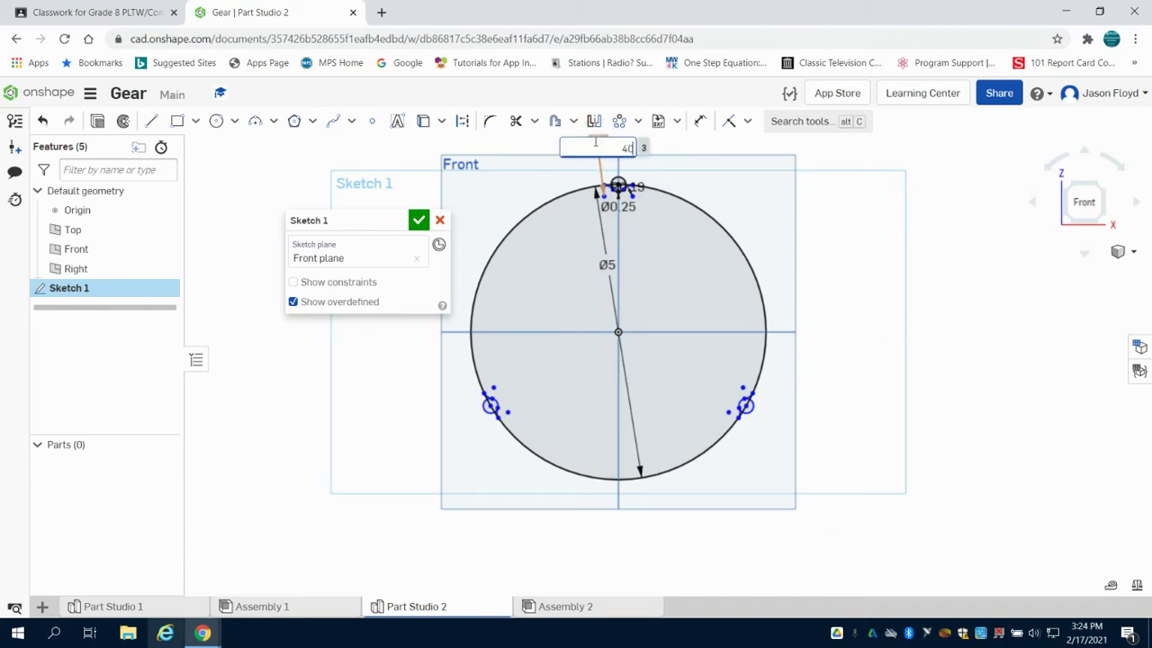
type("40")
key("Return")
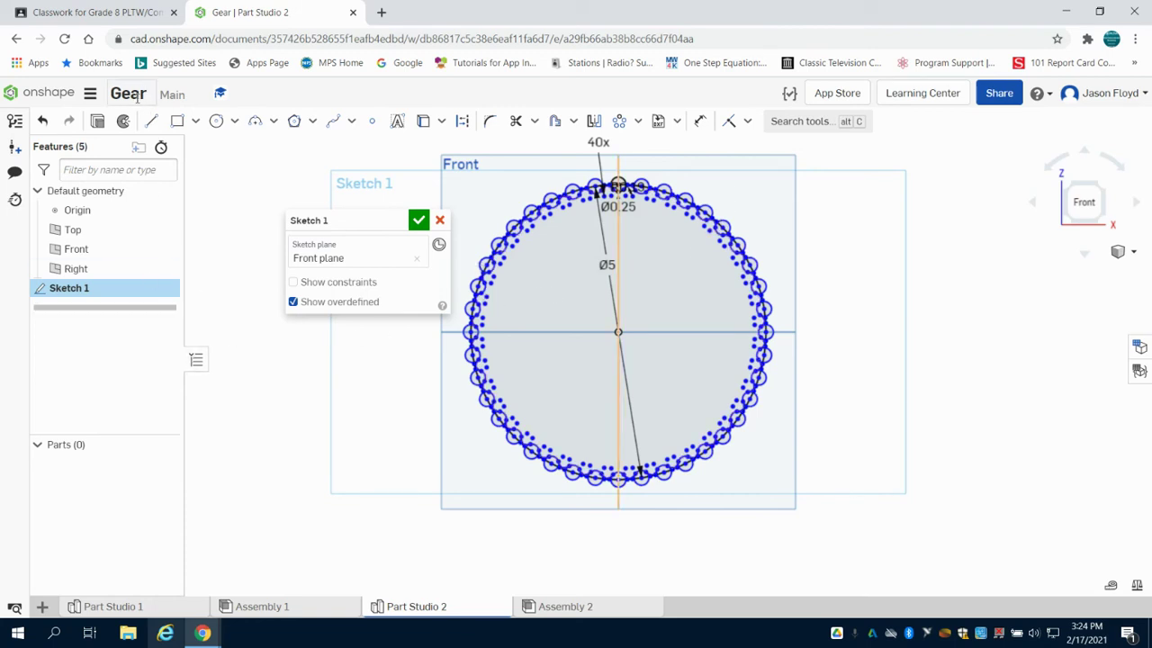
key("shift+e")
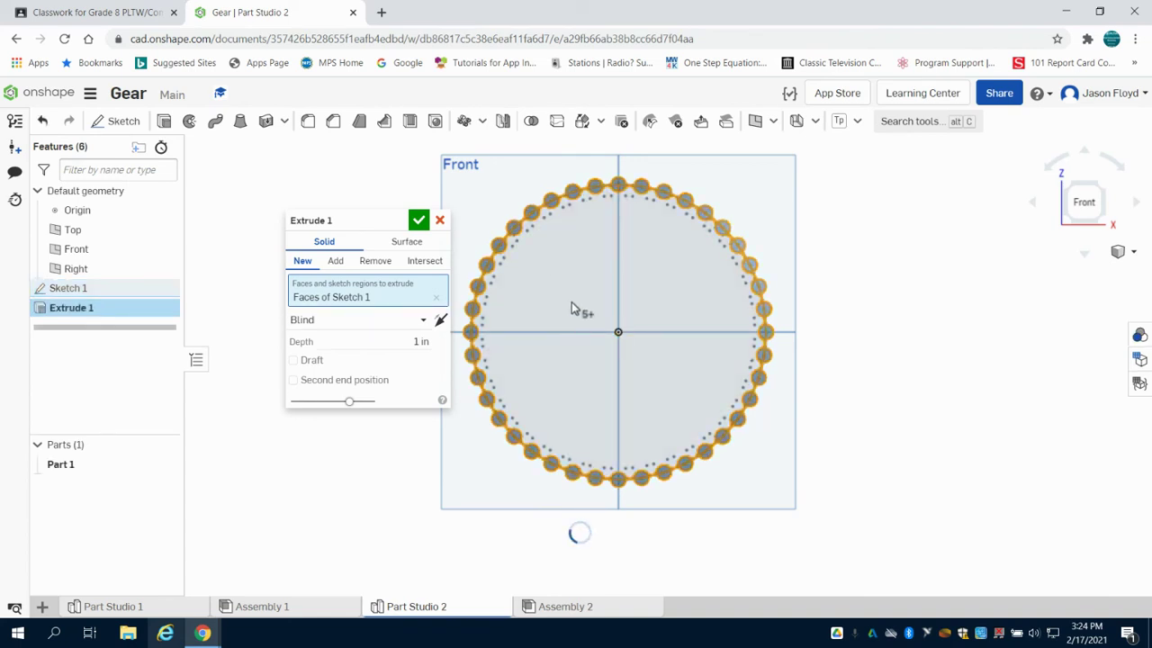
Extrude only the scalloped gear face of Sketch 1 to 0.25 in depth.
left_click(571, 308)
scroll(571, 308, "down", 2)
left_click(572, 309)
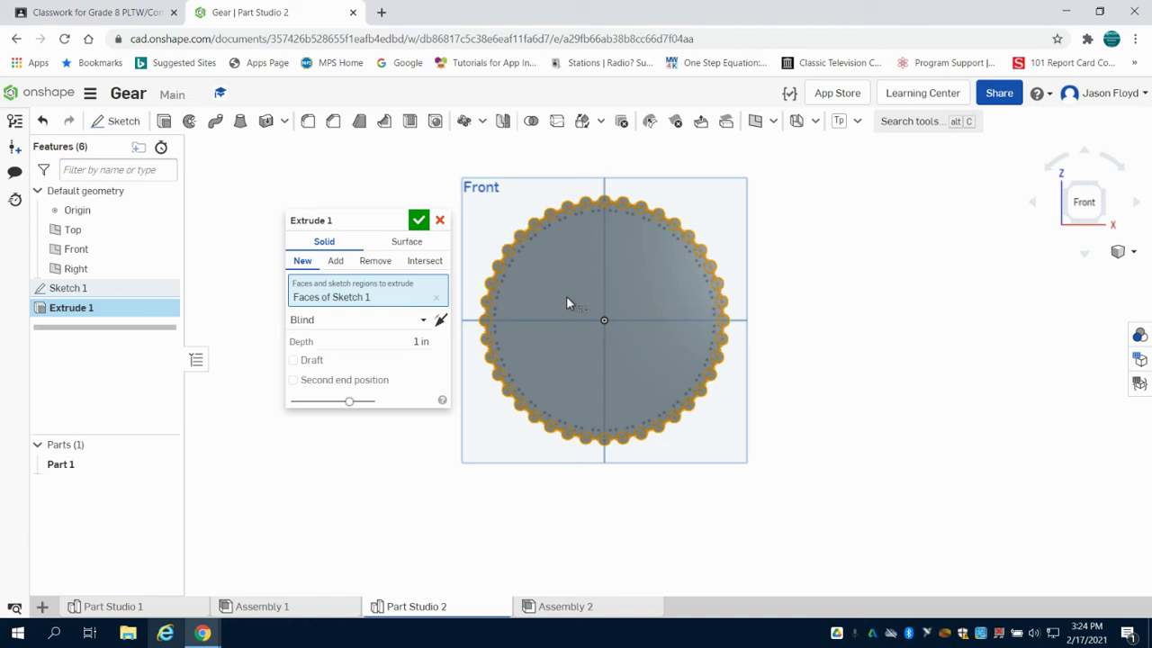
scroll(565, 293, "up", 4)
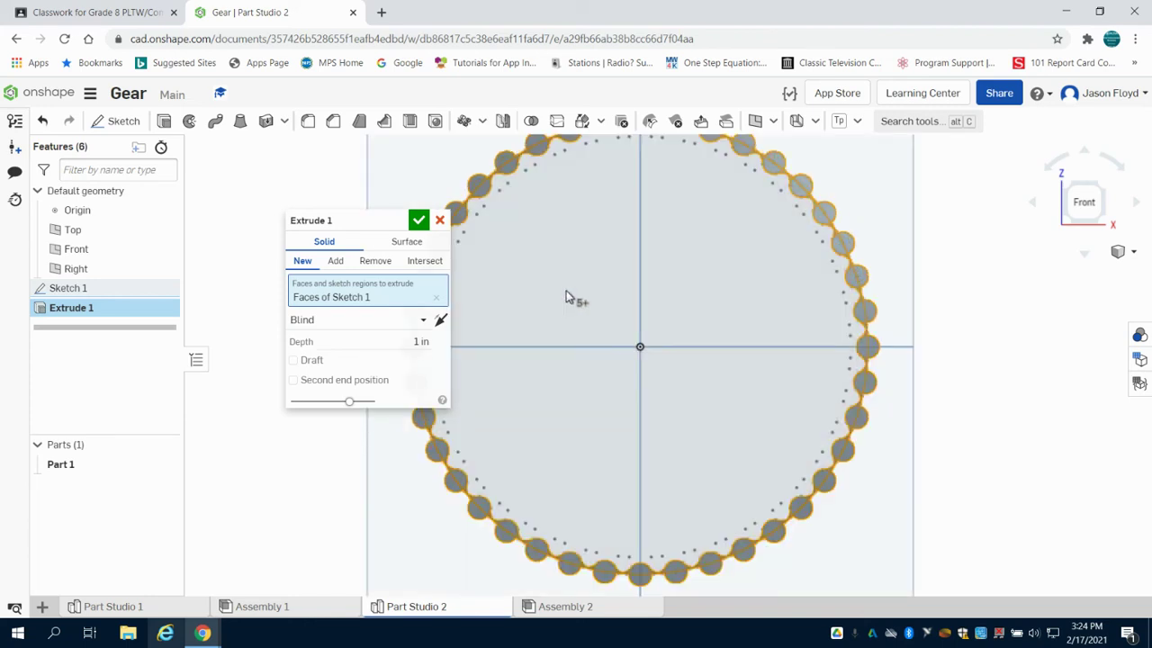
scroll(568, 295, "down", 3)
left_click(580, 286)
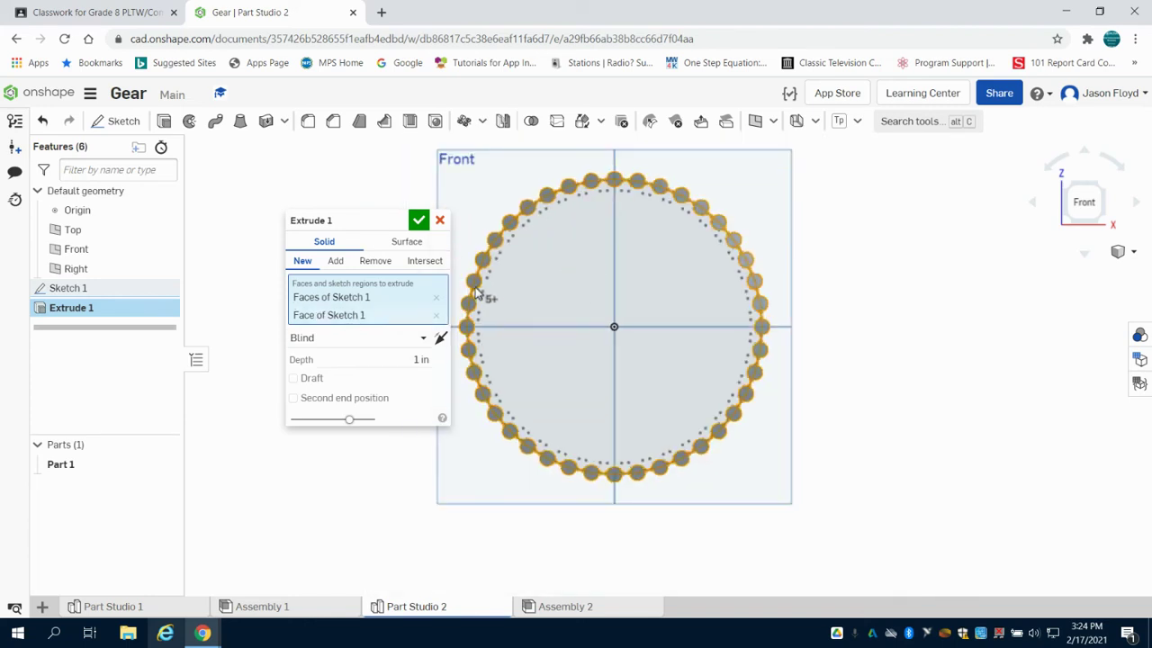
left_click(438, 298)
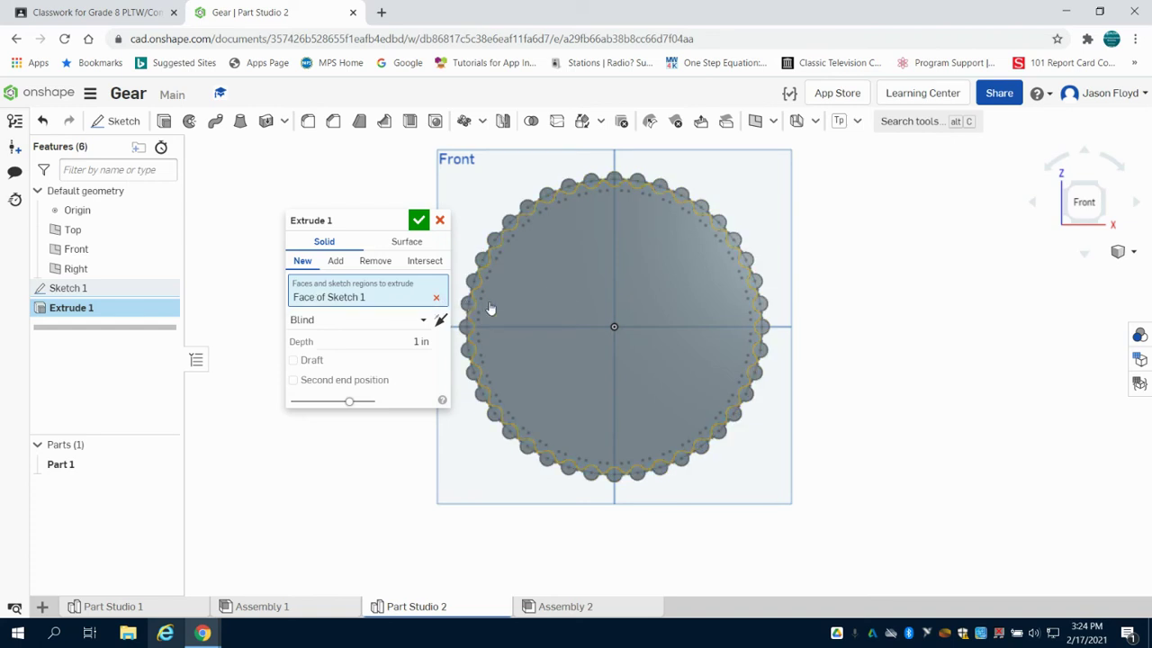
left_click(385, 336)
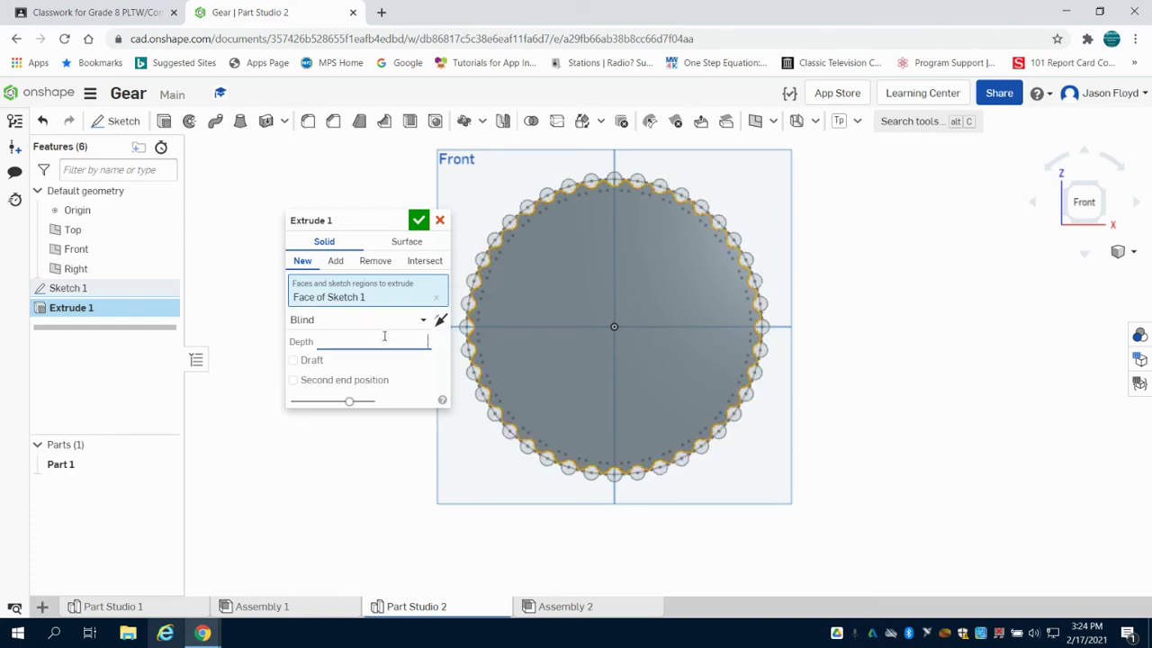
key("Return")
left_click(419, 220)
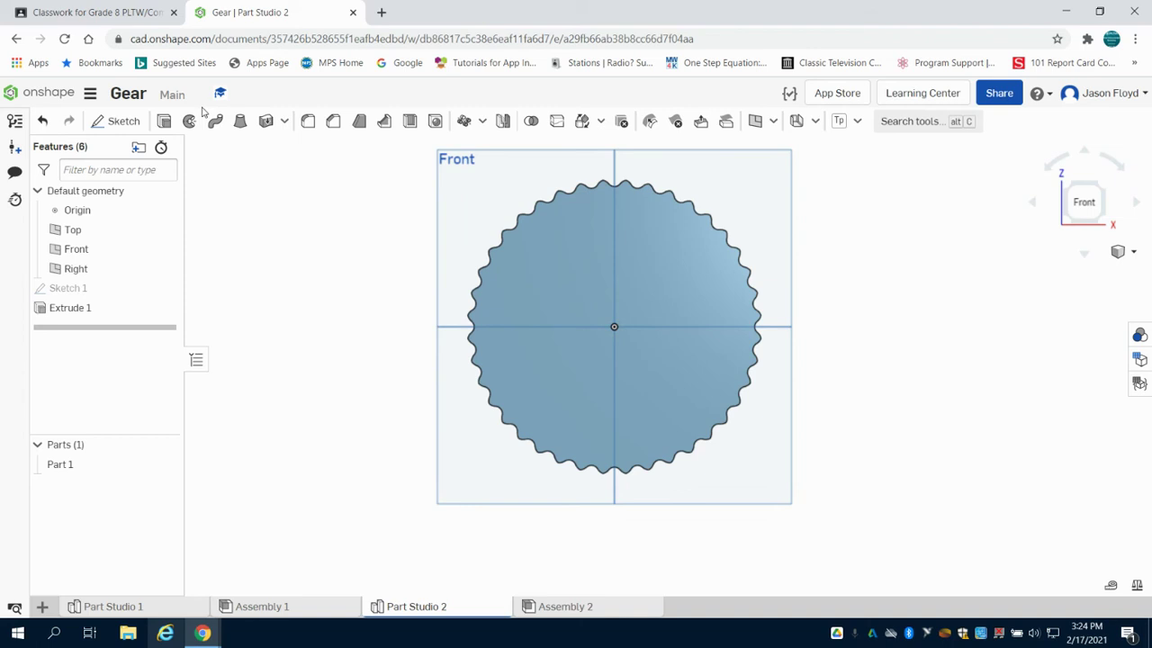
Start a sketch on the gear's front face with a centred Ø4.375 circle.
left_click(122, 120)
left_click(703, 340)
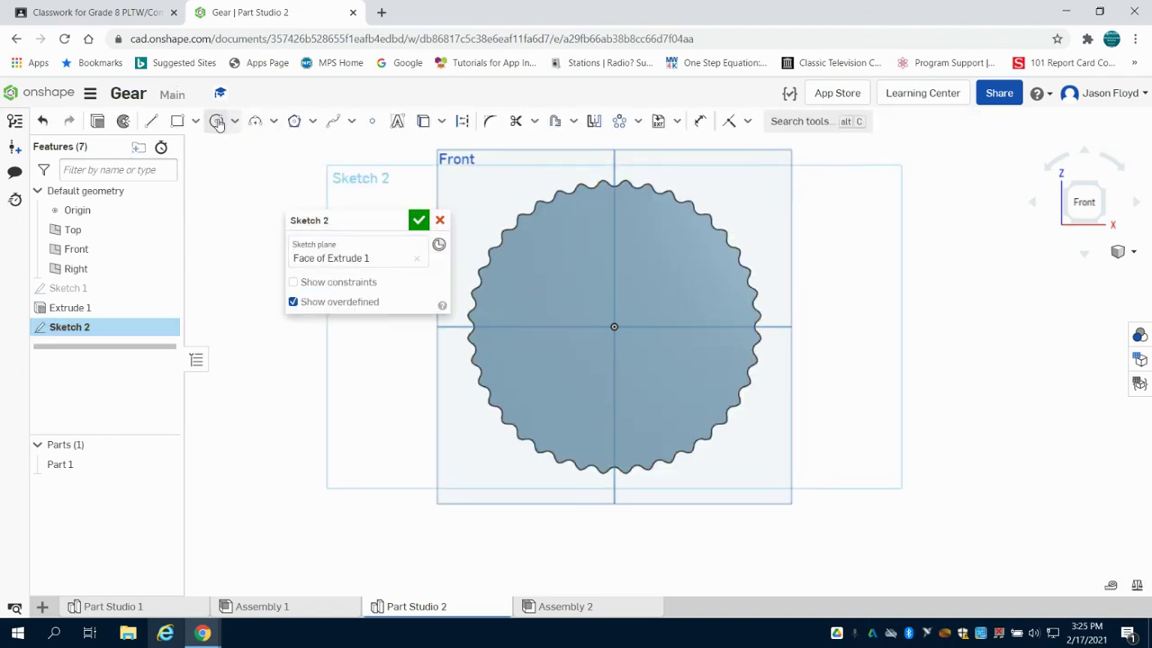
left_click(216, 121)
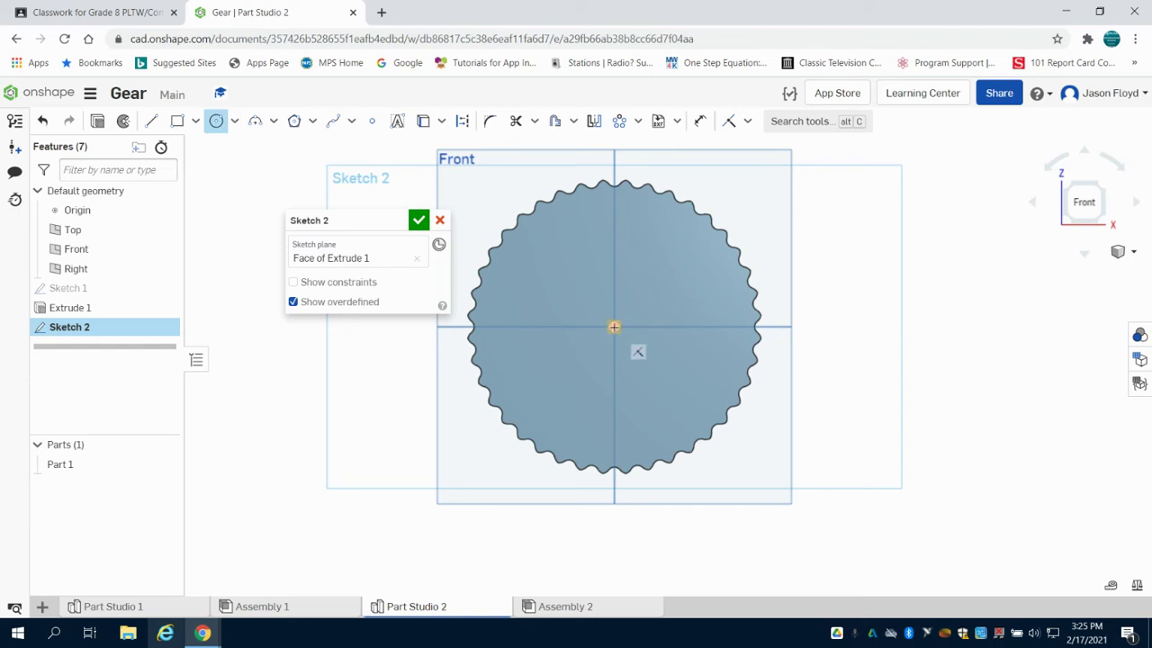
left_click(614, 326)
left_click(576, 253)
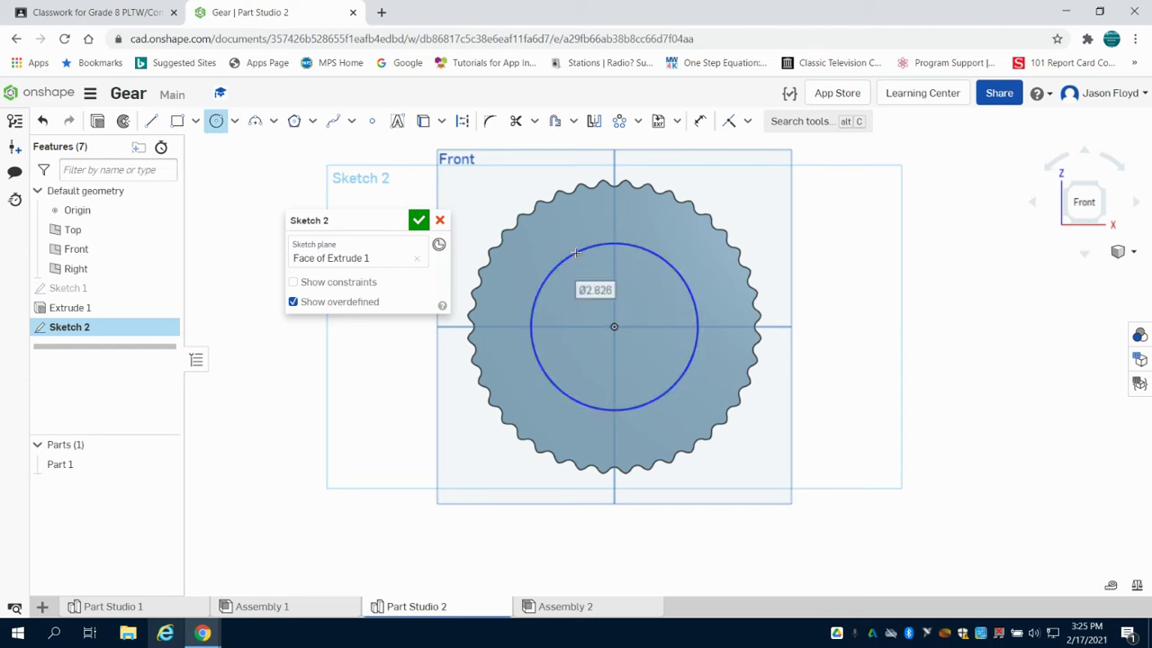
type("4.375")
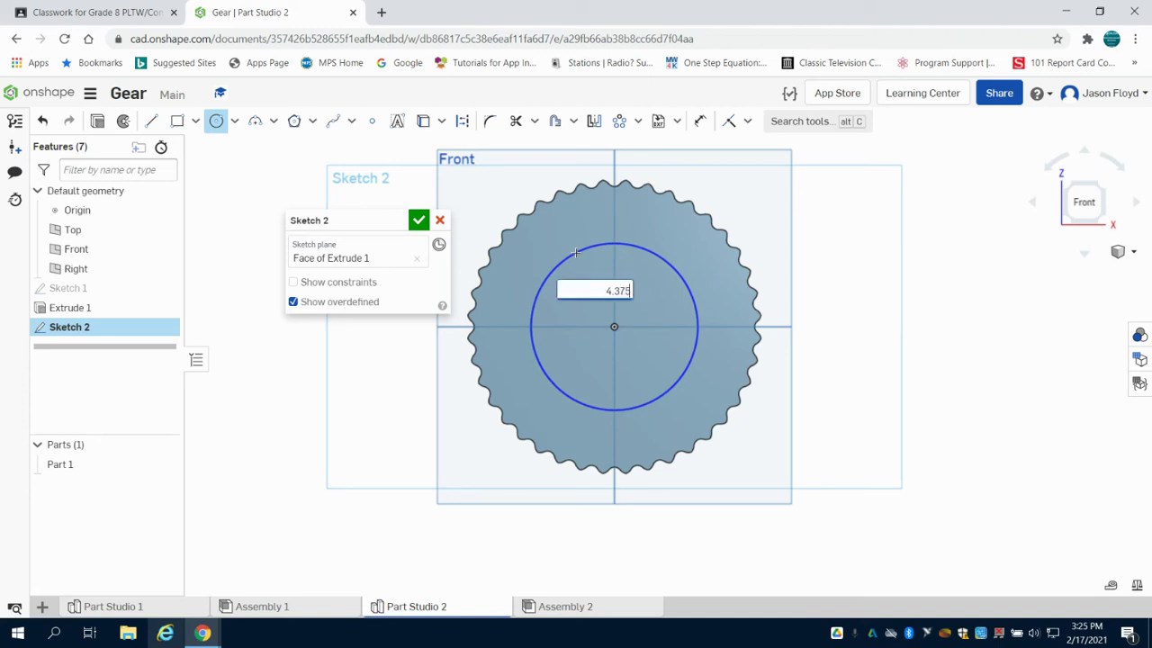
key("Return")
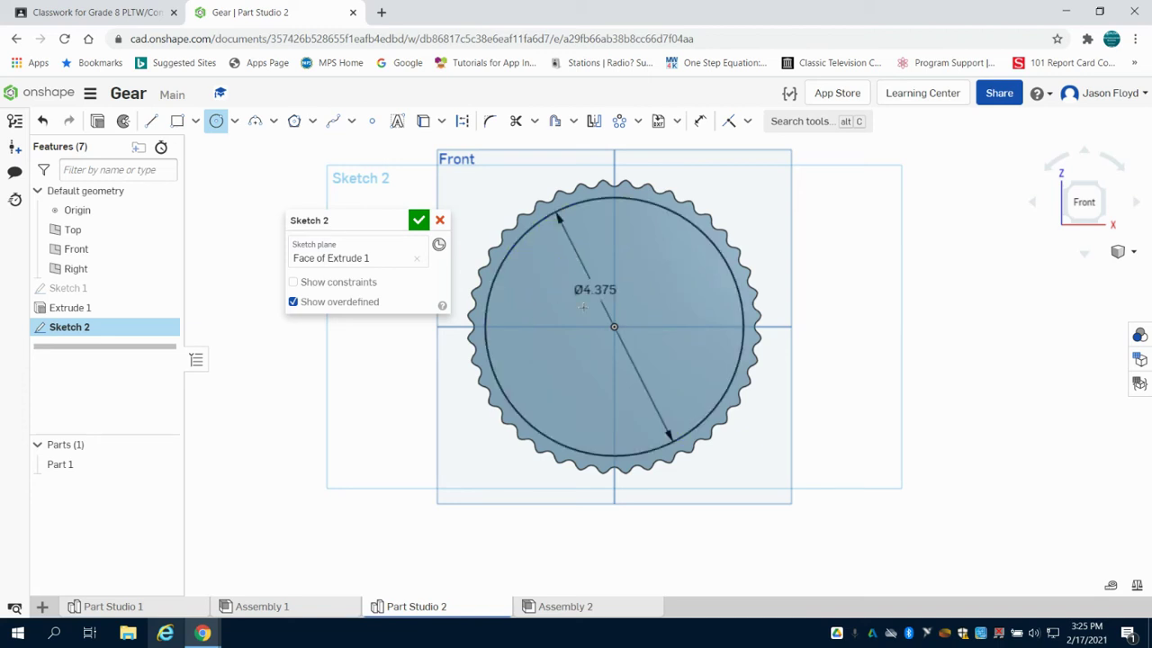
Add a concentric Ø0.75 circle at the gear centre.
left_click(614, 327)
left_click(614, 297)
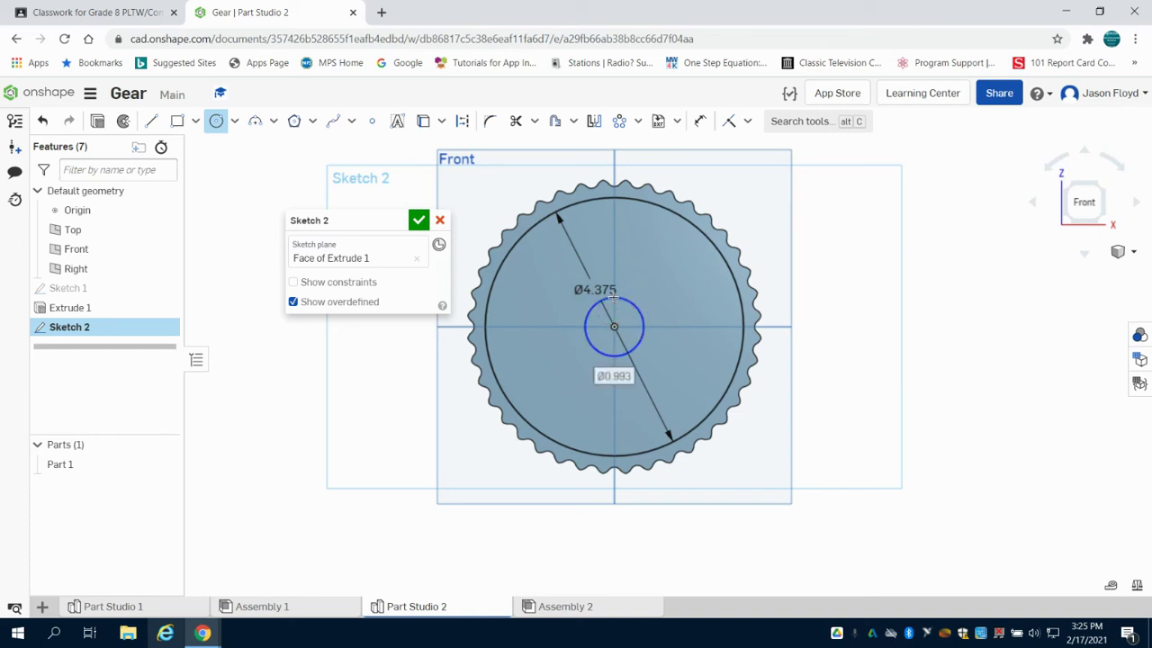
key("BackSpace")
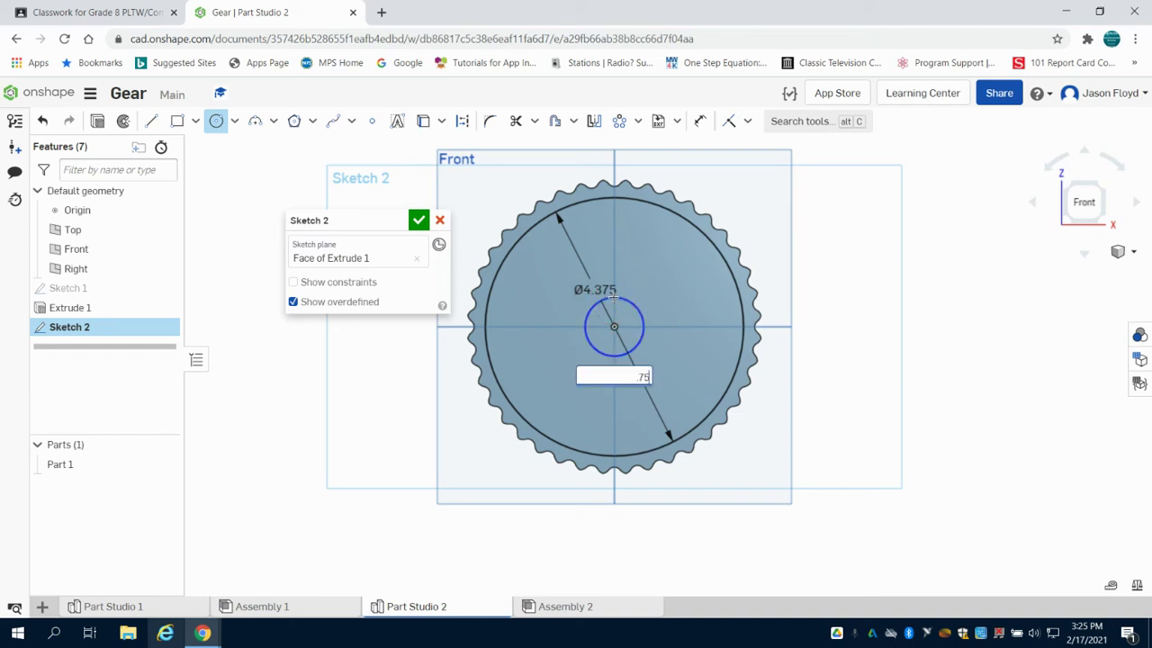
type(".75")
key("Return")
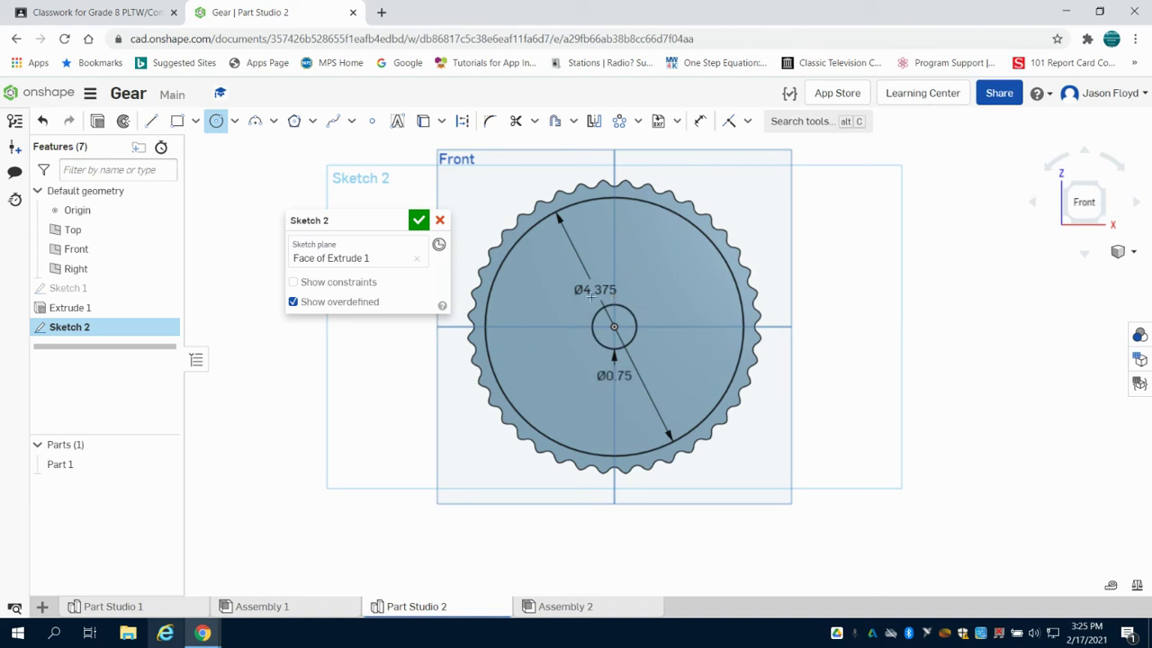
Cut a 0.1 in deep recess between the two circles with a Remove extrude.
left_click(99, 121)
left_click(334, 260)
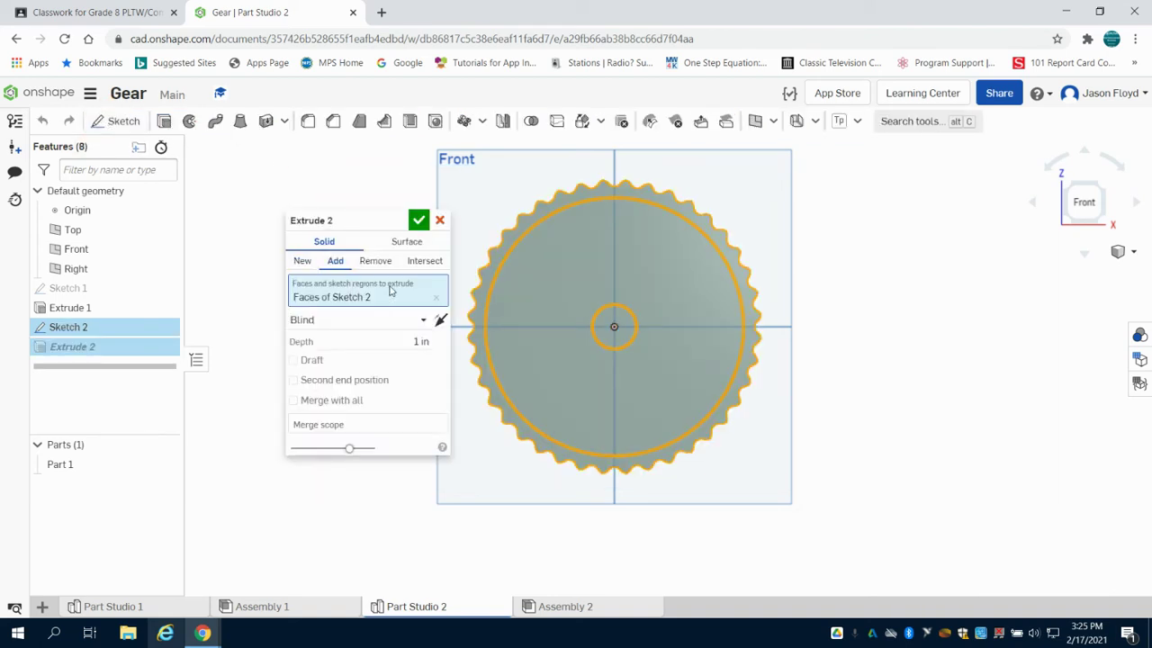
left_click(375, 261)
left_click(406, 341)
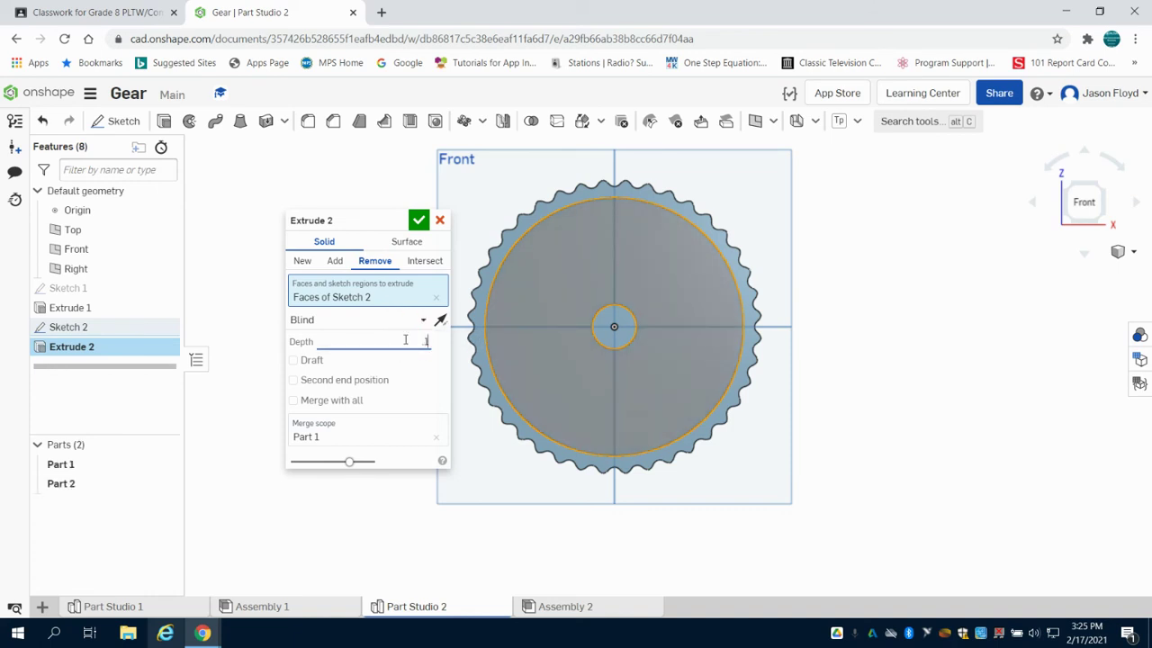
type("0.1")
key("Return")
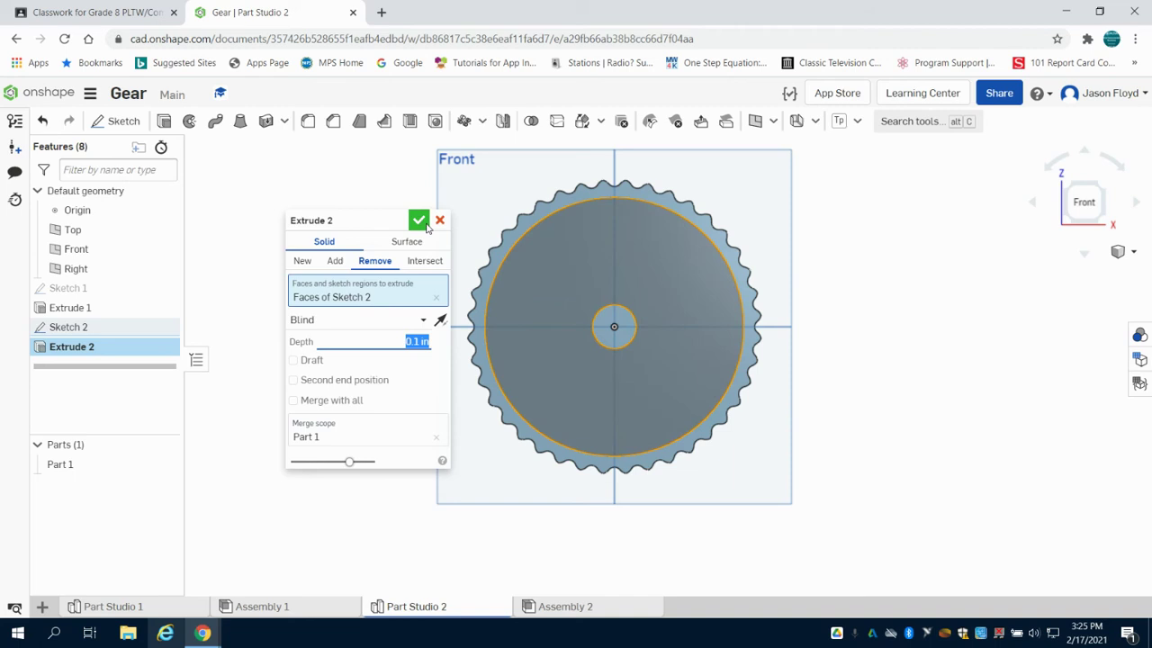
left_click(419, 220)
right_click_drag(849, 262, 848, 228)
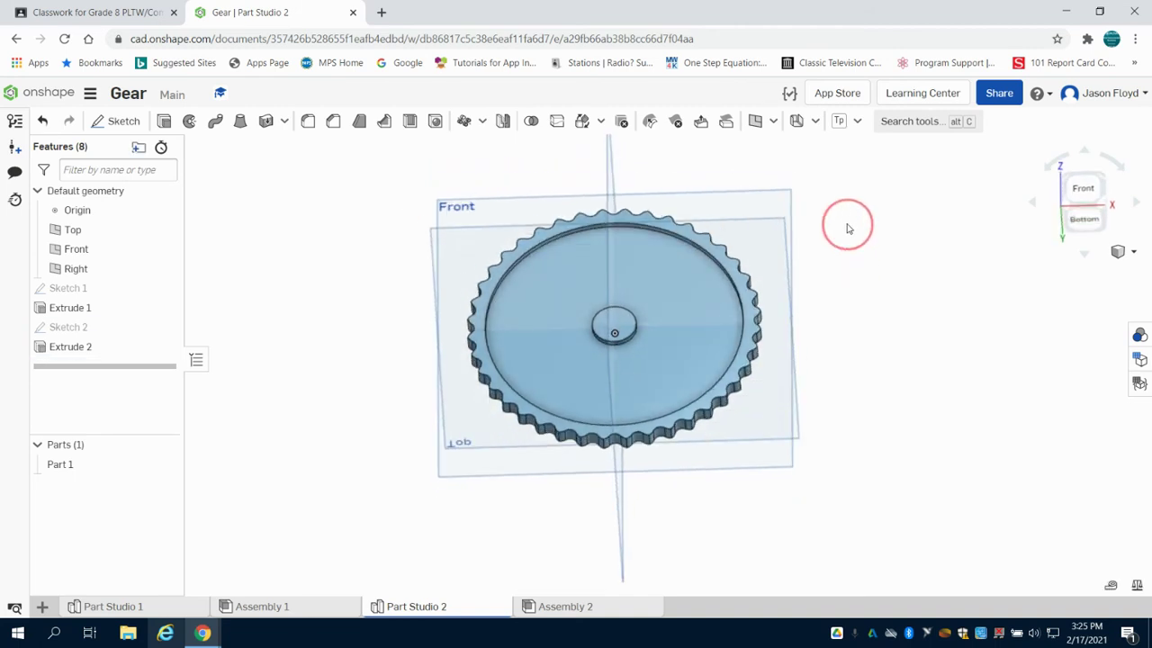
Sketch a Ø0.5 circle centred on the origin on the hub face.
left_click(118, 124)
scroll(619, 322, "up", 5)
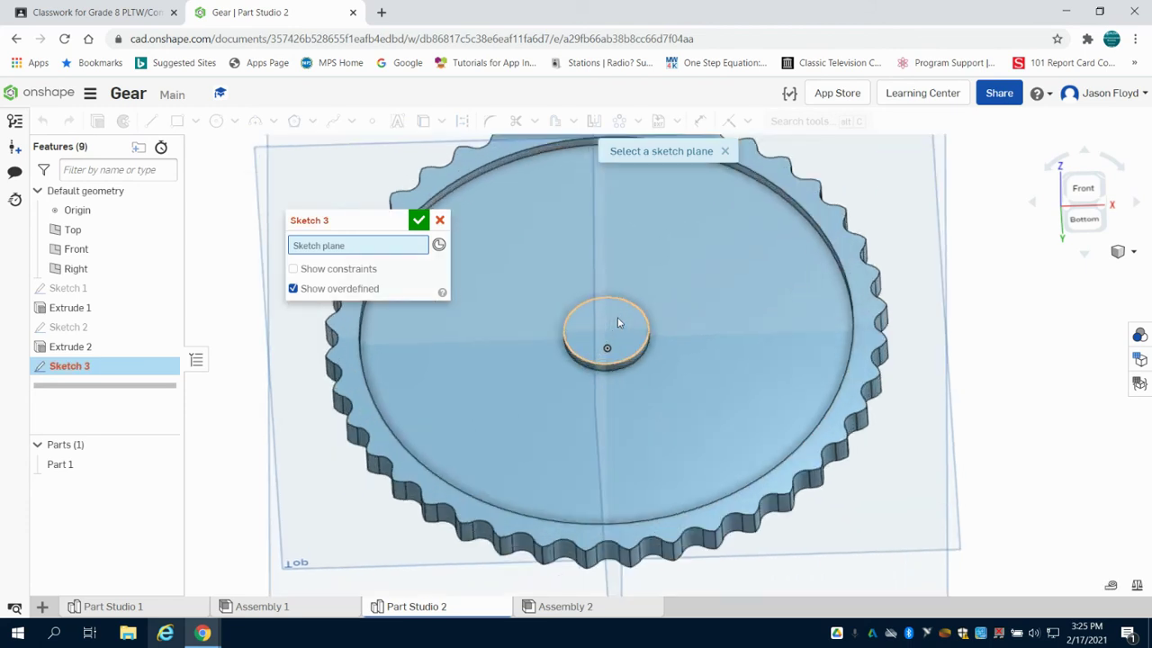
left_click(619, 322)
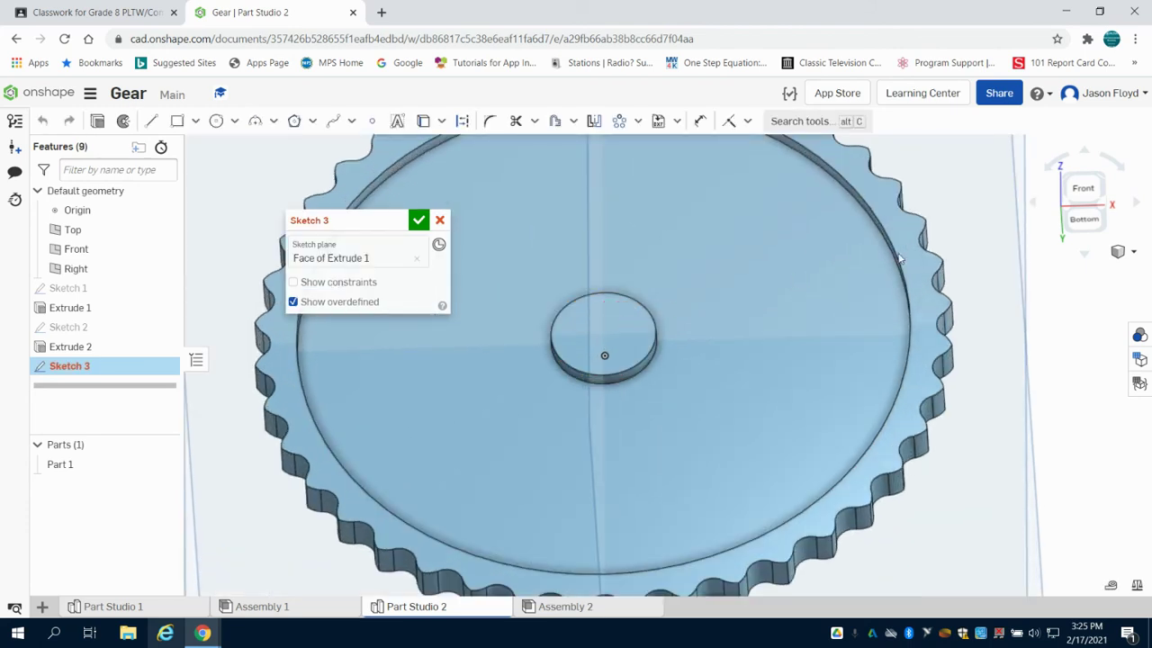
left_click(1083, 189)
left_click(216, 121)
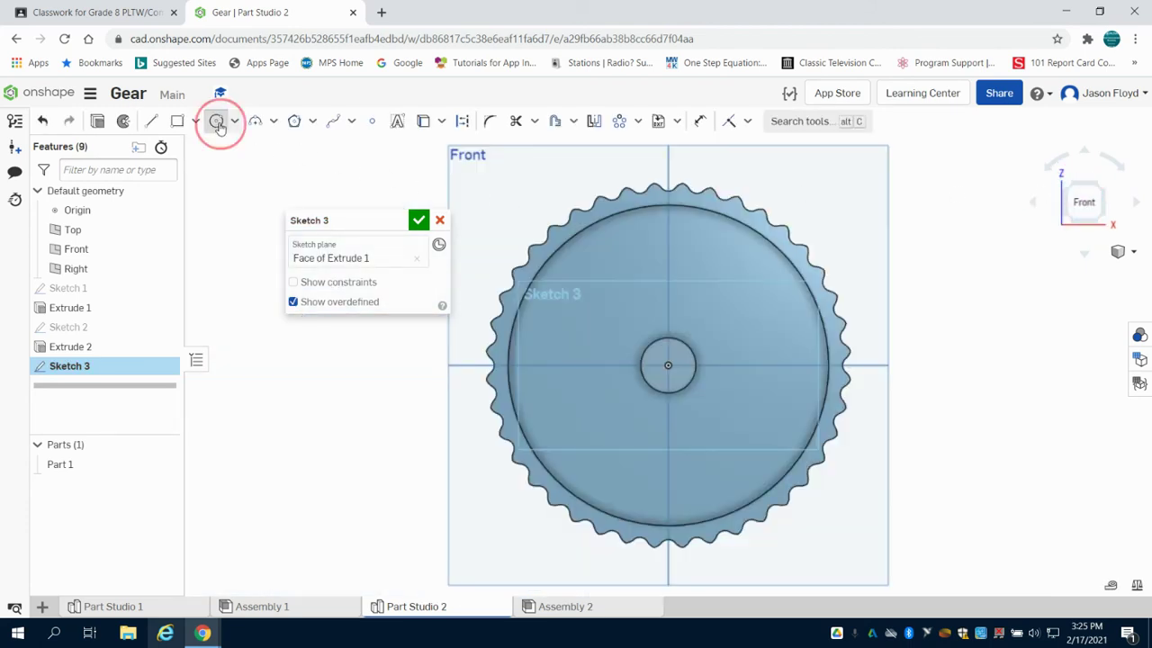
left_click(671, 353)
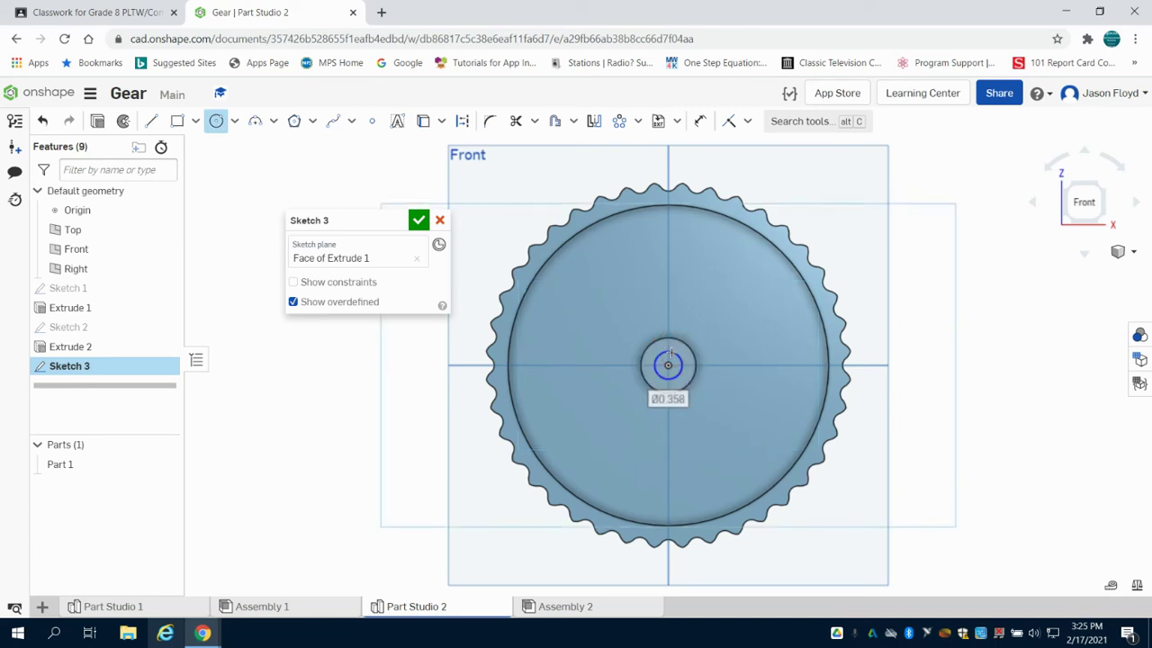
left_click(670, 352)
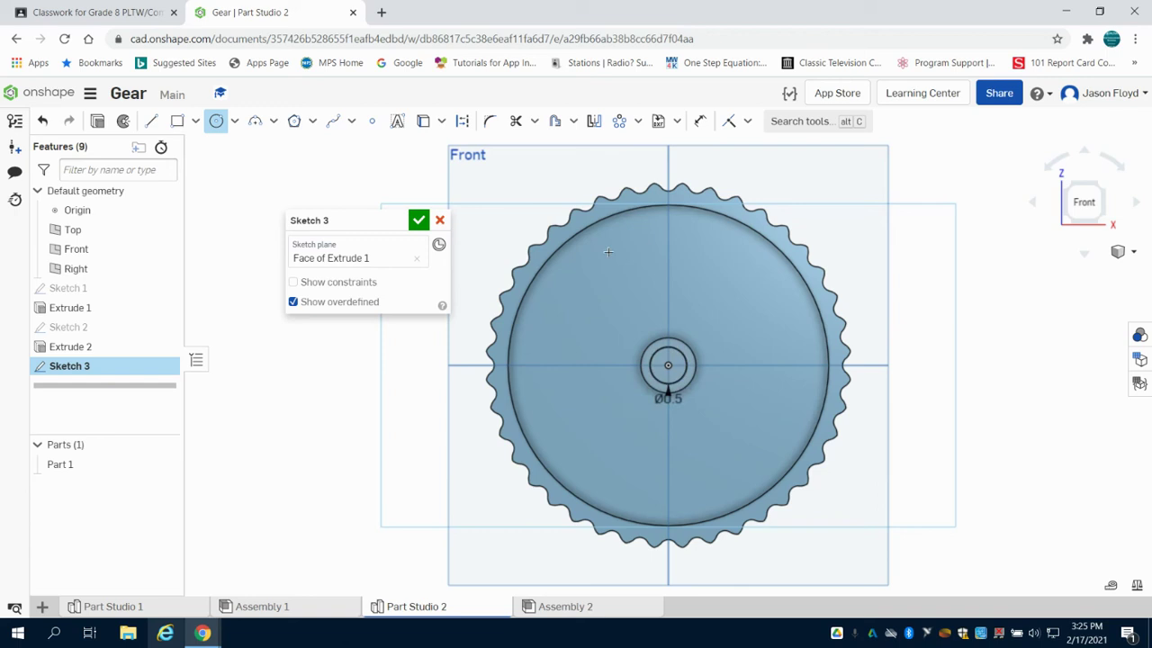
Cut the Ø0.5 circle through the hub with a Remove extrude and view isometrically.
left_click(98, 121)
left_click(335, 260)
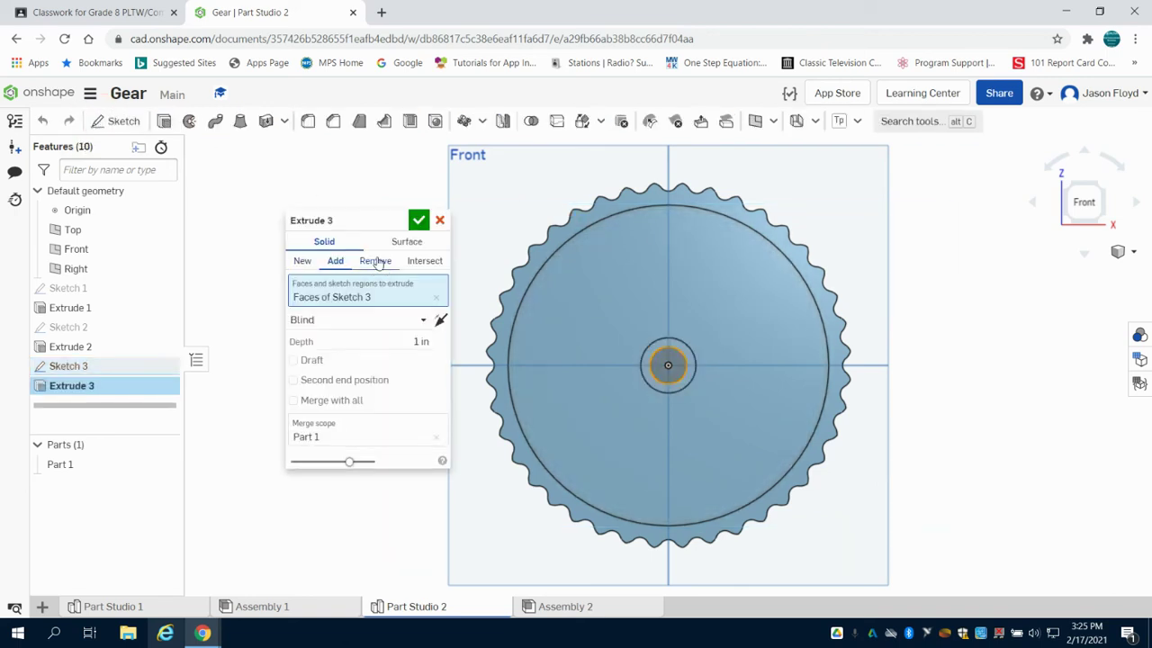
left_click(378, 261)
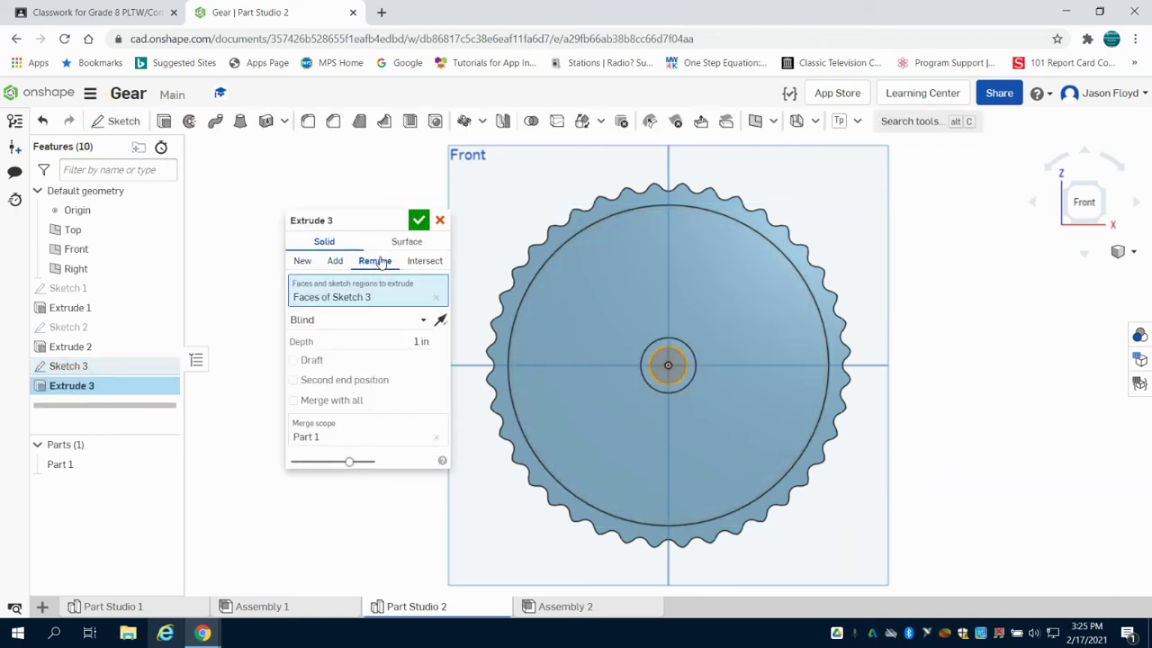
left_click(418, 219)
mouse_move(975, 255)
right_mouse_down()
mouse_move(933, 311)
mouse_move(921, 272)
mouse_move(941, 250)
mouse_move(982, 264)
right_mouse_up()
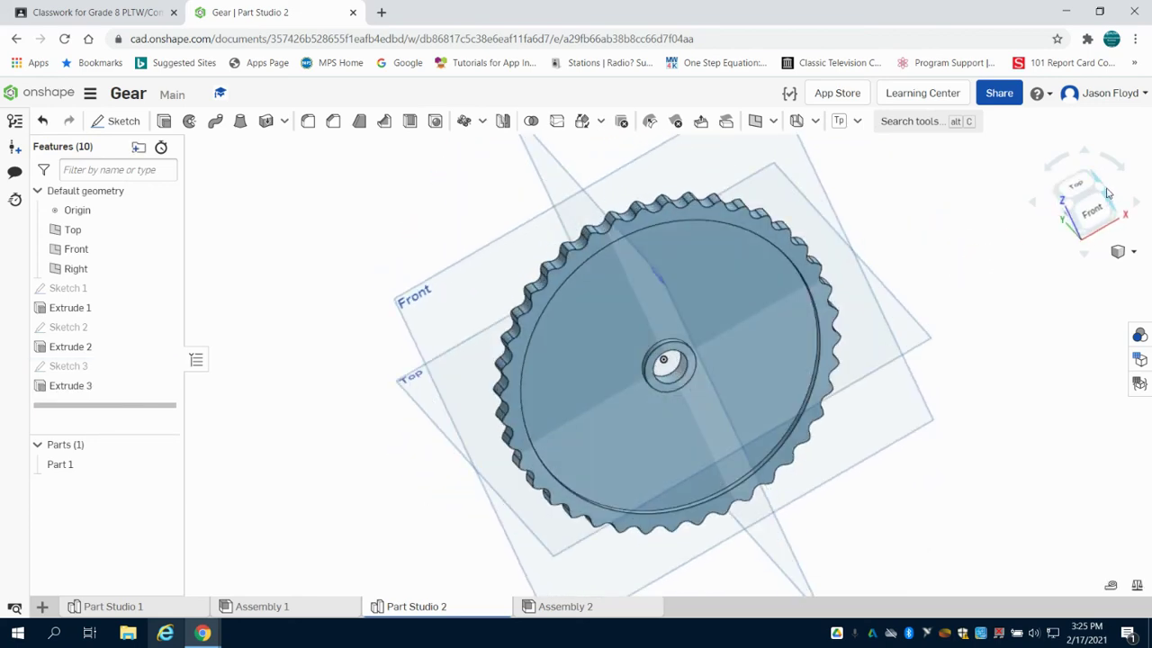
left_click(1107, 190)
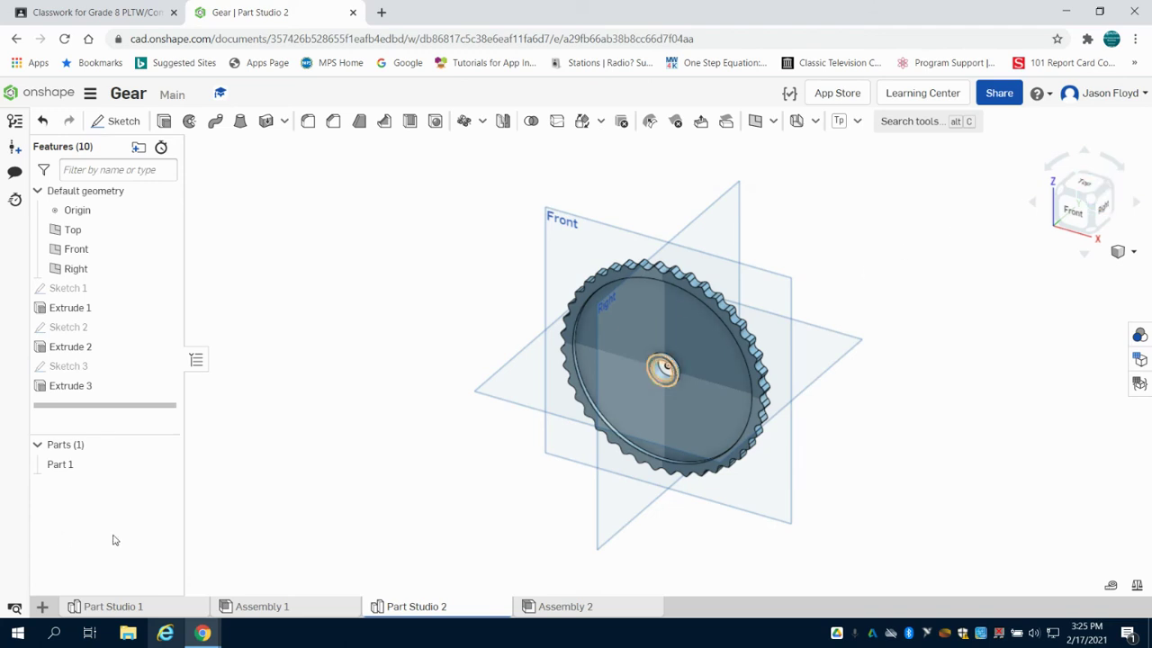
Hide the gear and sketch a Ø0.6 circle at the origin on the Front plane.
left_click(165, 465)
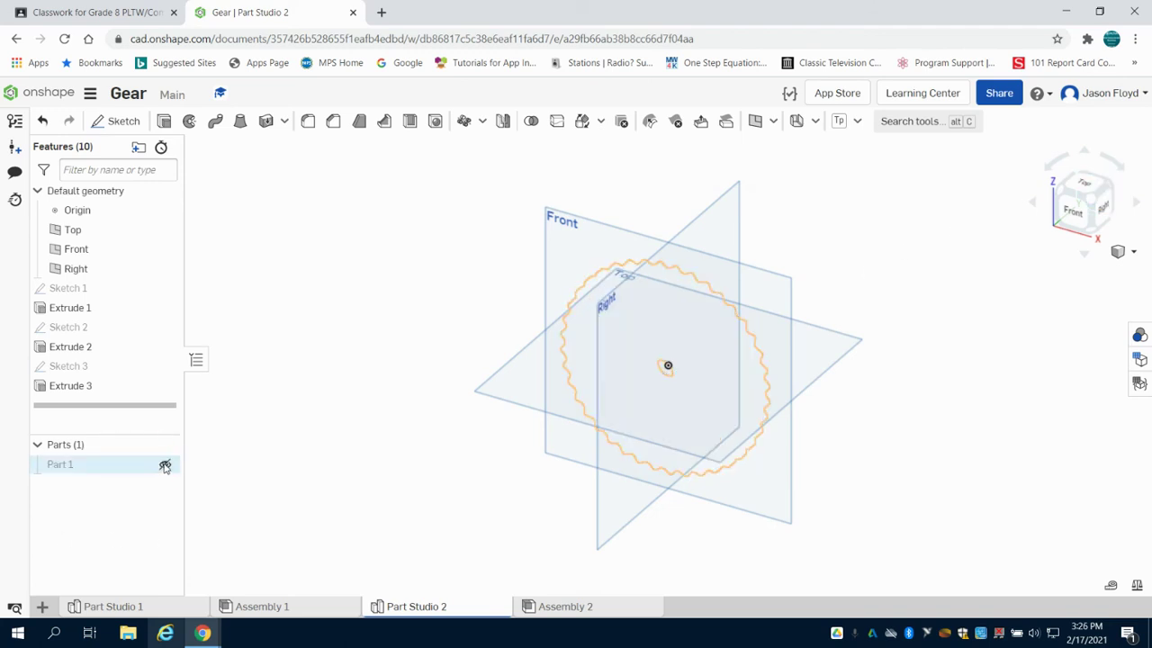
left_click(120, 126)
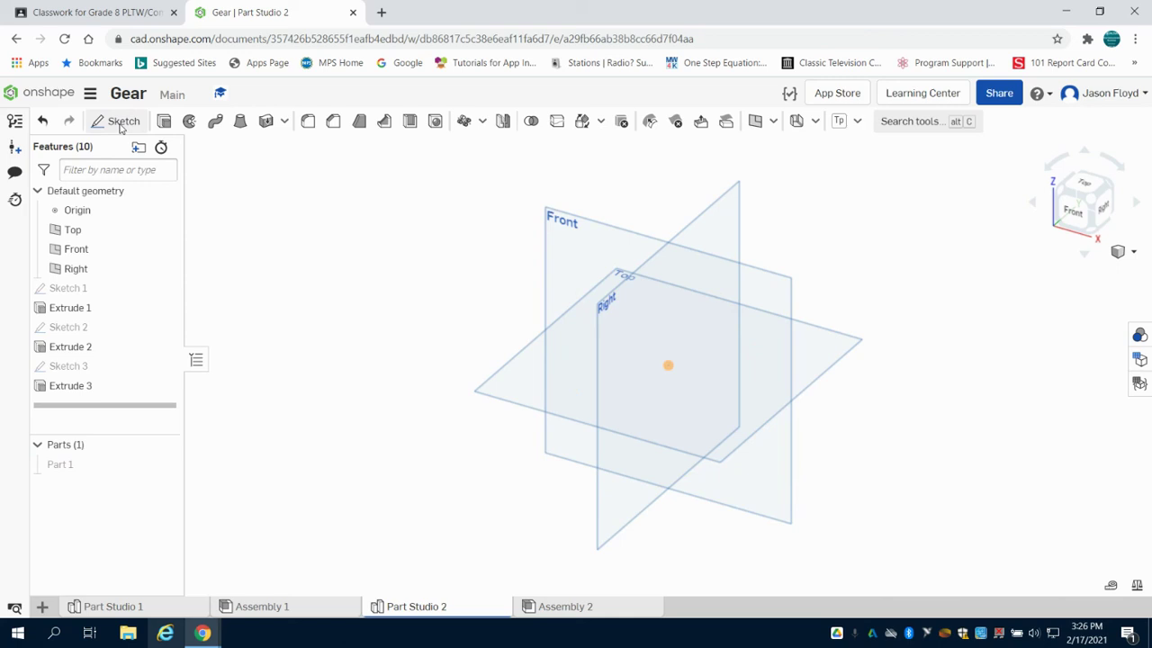
left_click(560, 266)
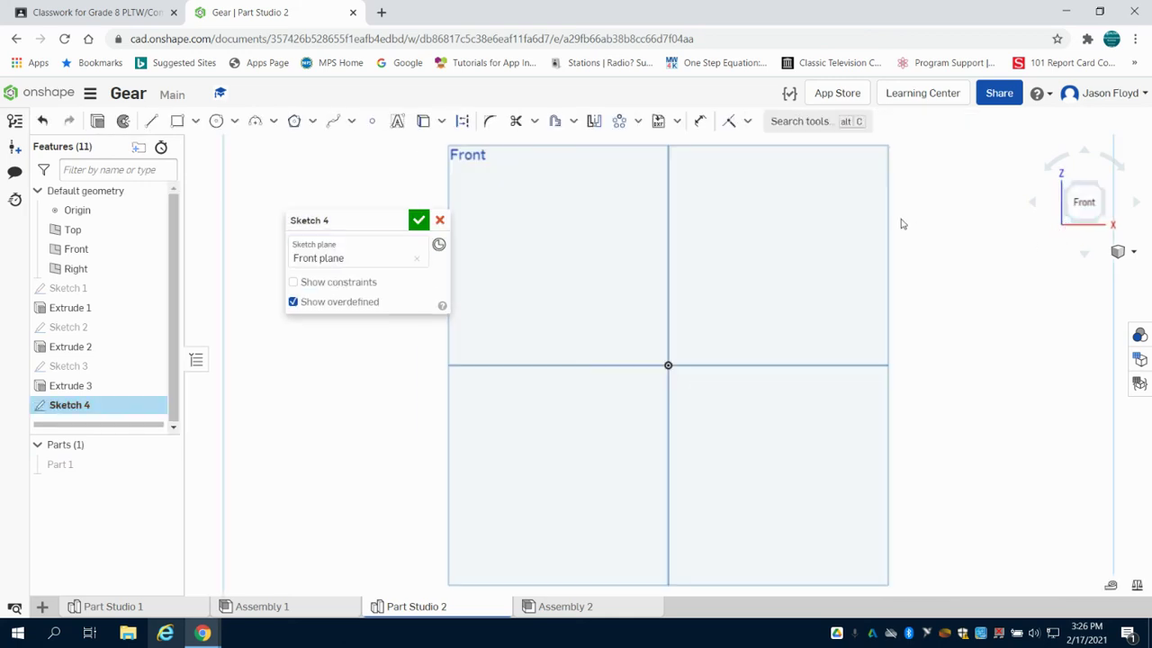
left_click(216, 121)
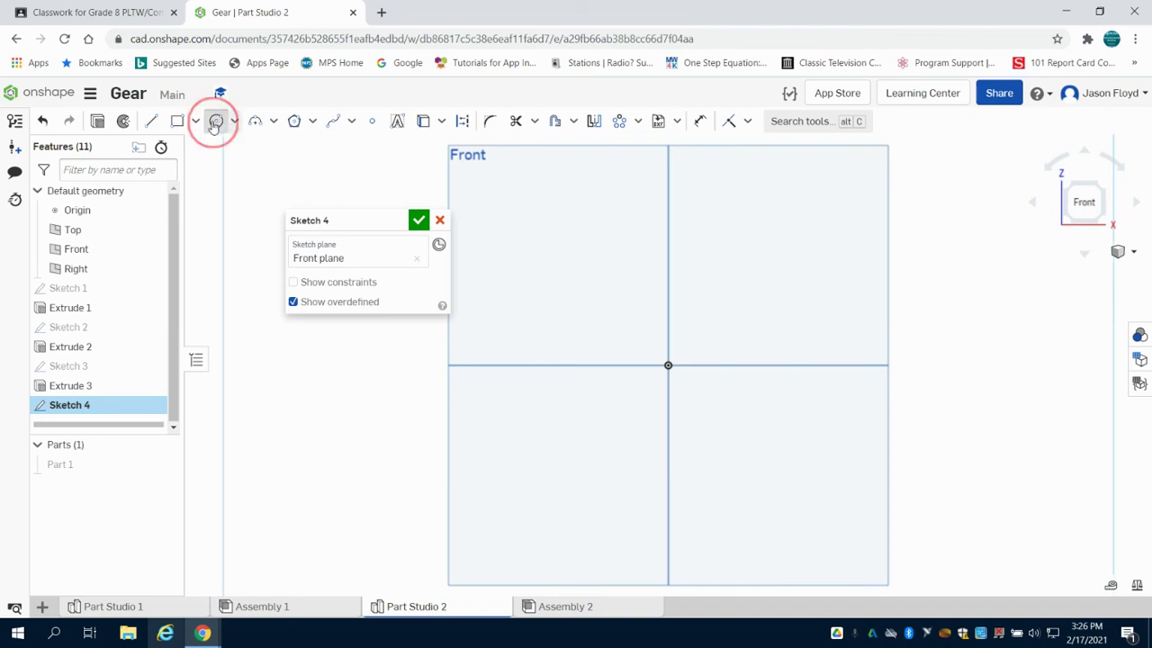
left_click(668, 364)
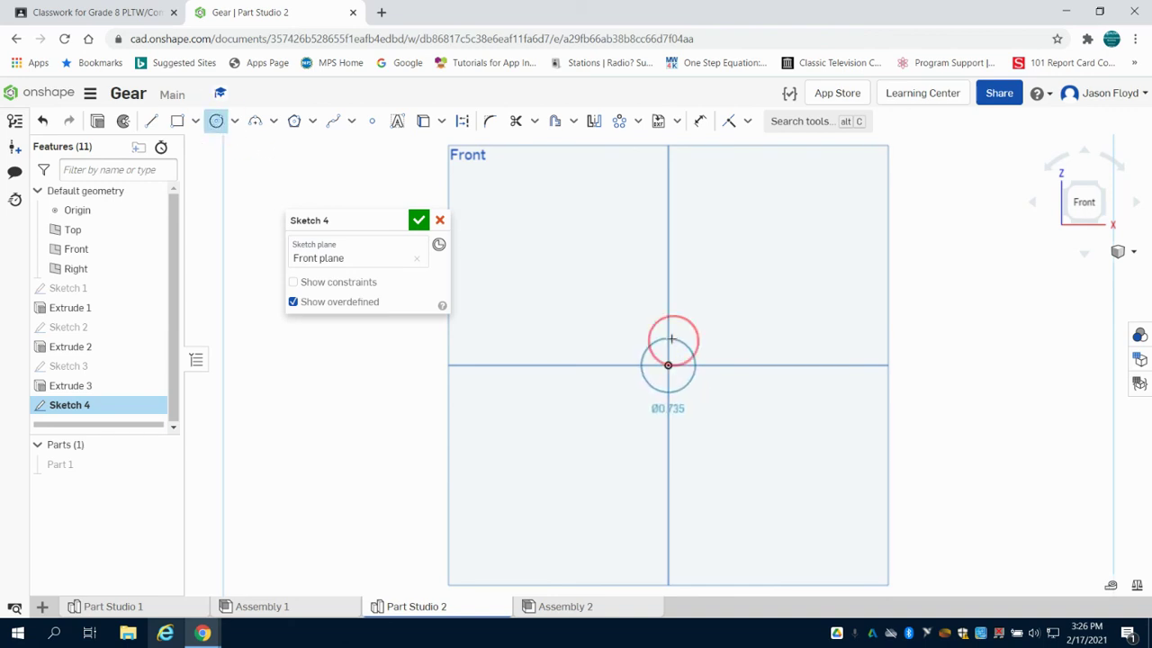
left_click(670, 338)
type("0.6")
key("Return")
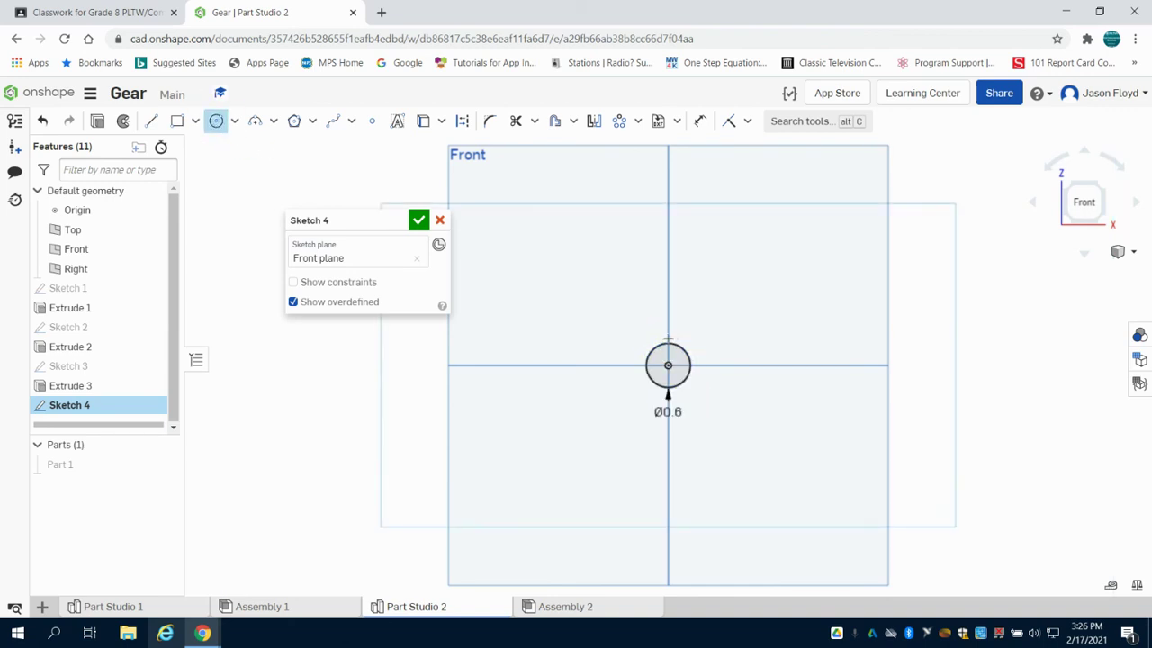
Extrude the circle as a new part 0.1 in thick.
left_click(99, 121)
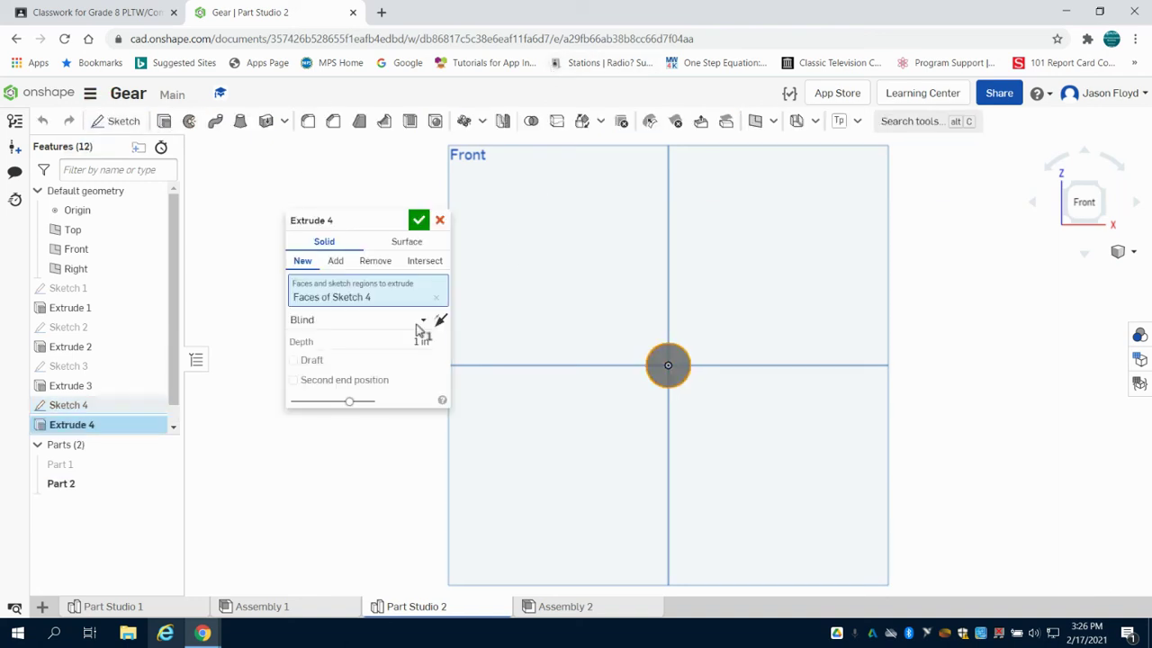
left_click(410, 341)
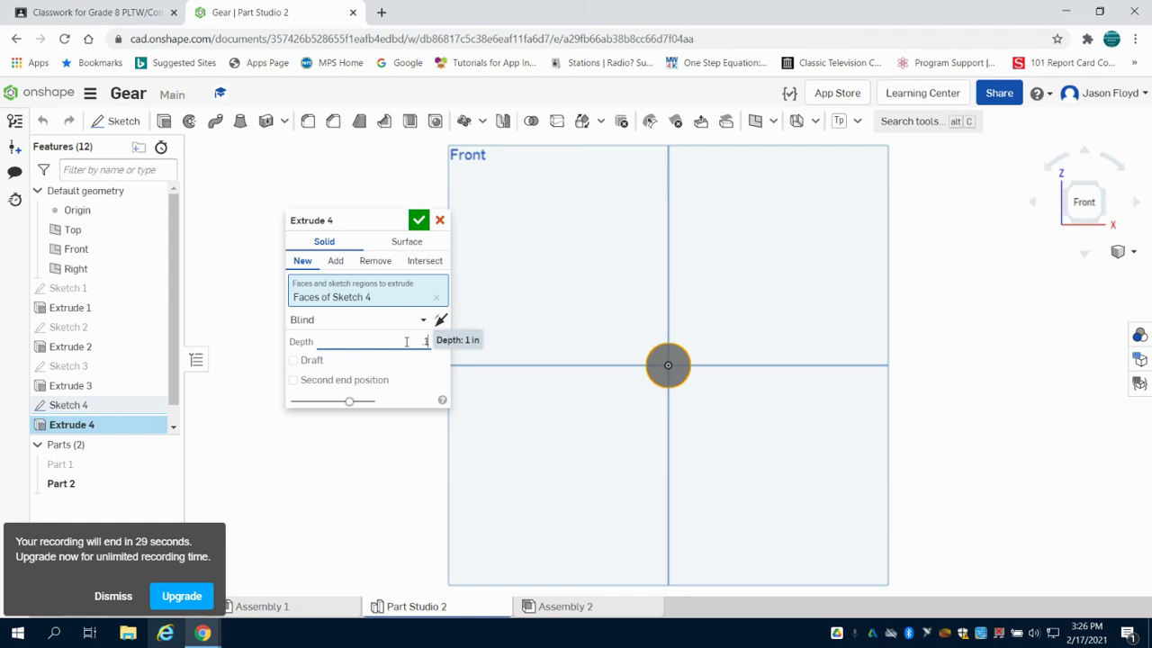
type("0.")
key("Return")
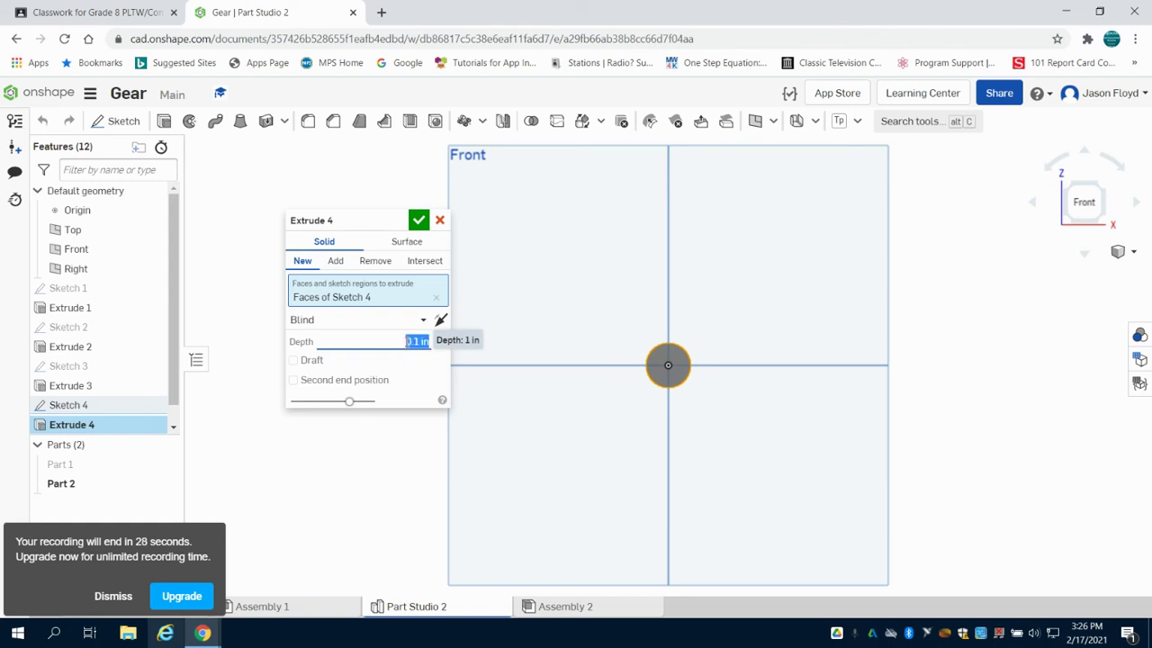
left_click(419, 219)
left_click(143, 122)
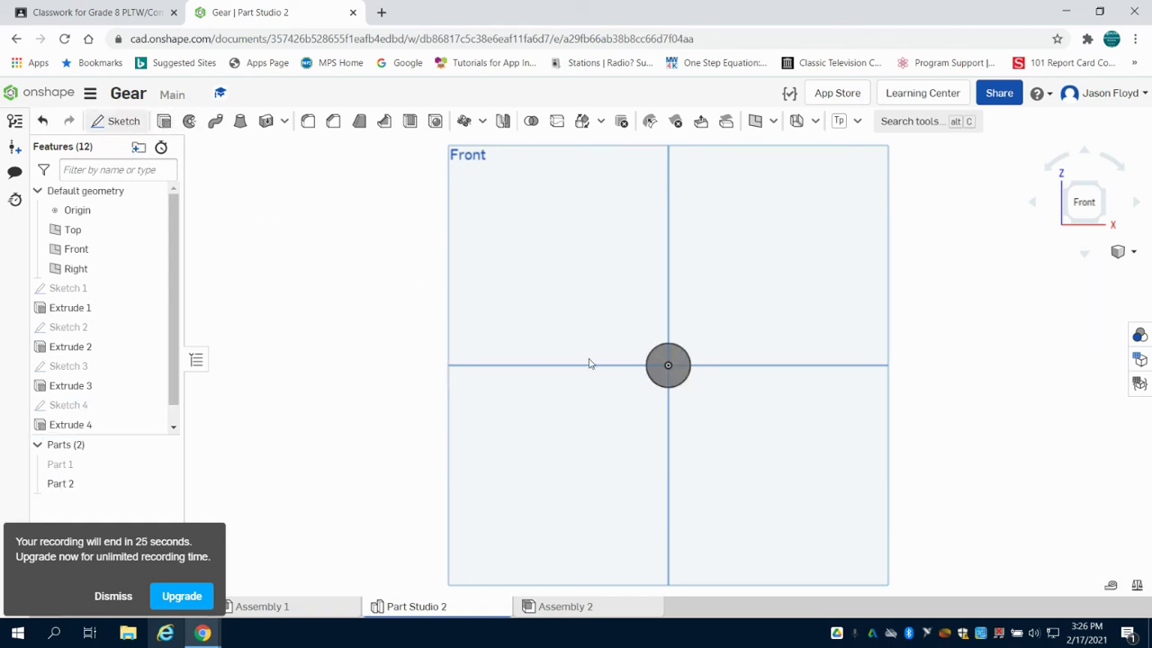
Sketch a Ø0.5 circle centred on the disc's front face.
left_click(666, 378)
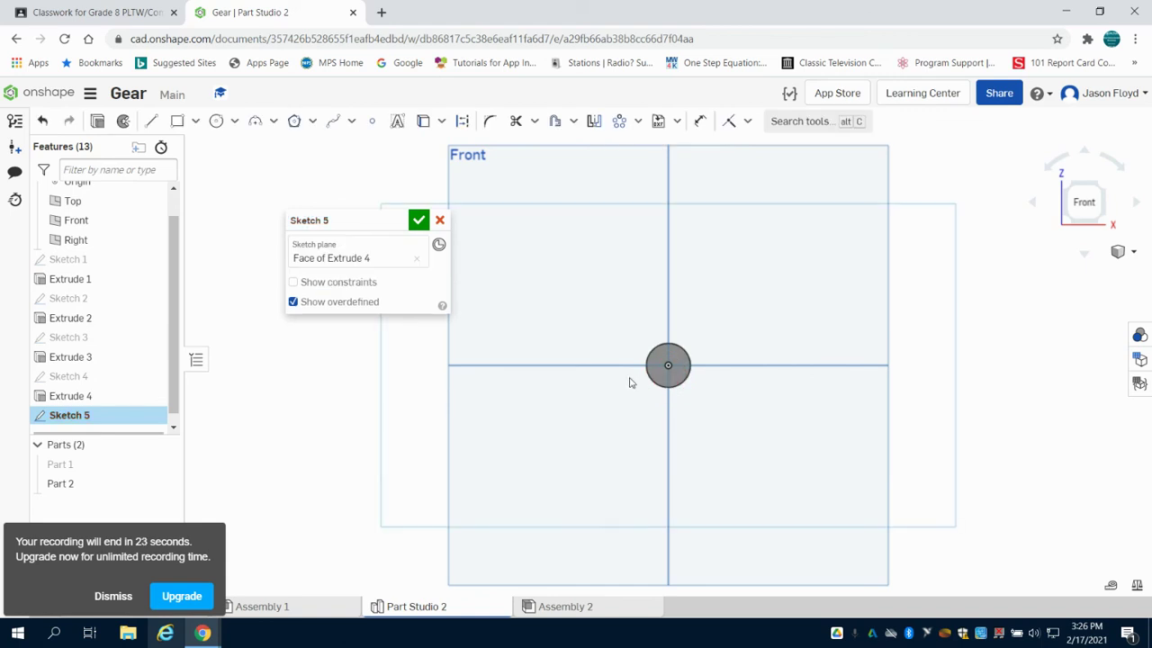
left_click(217, 120)
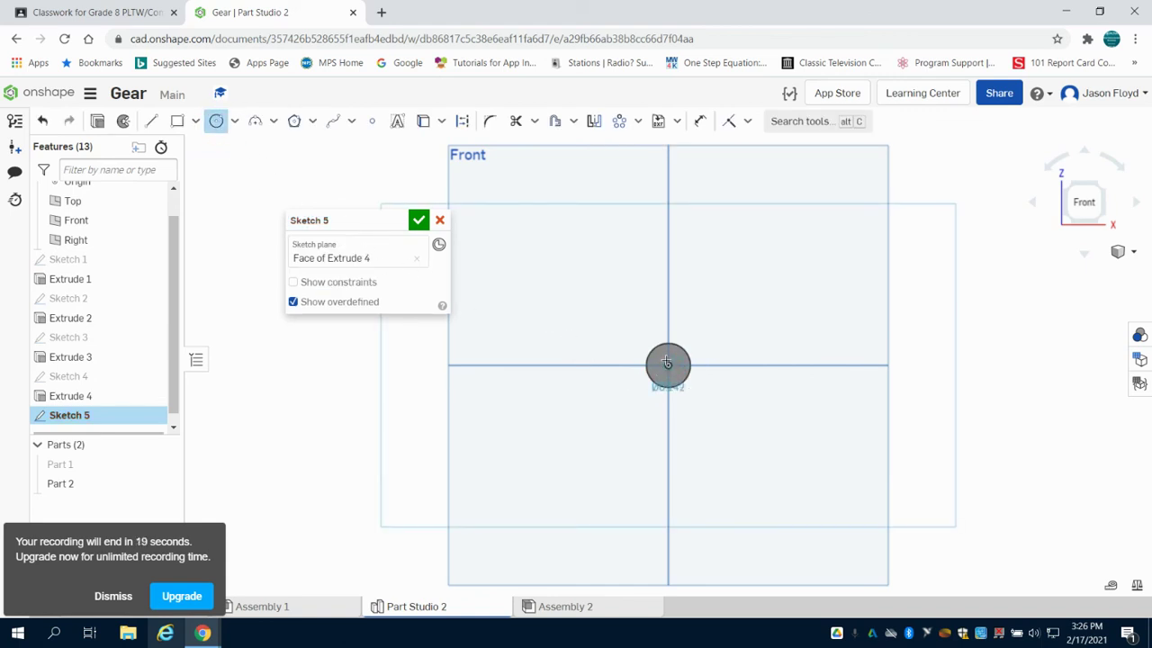
left_click(667, 366)
left_click(663, 358)
right_click(668, 361)
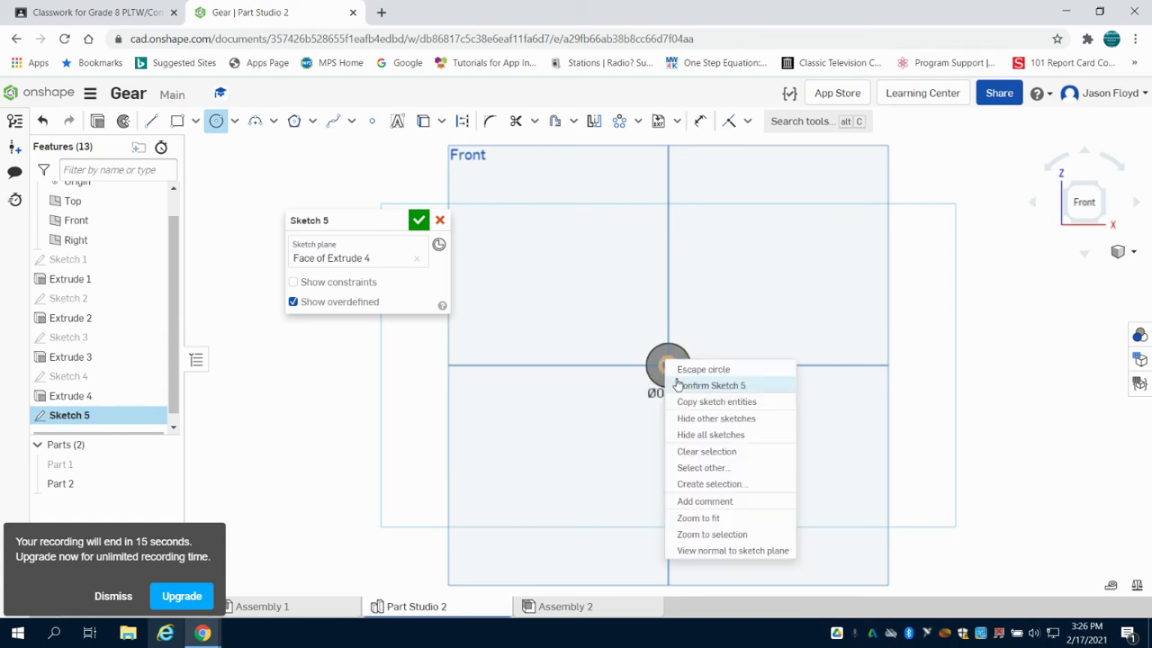
key("Escape")
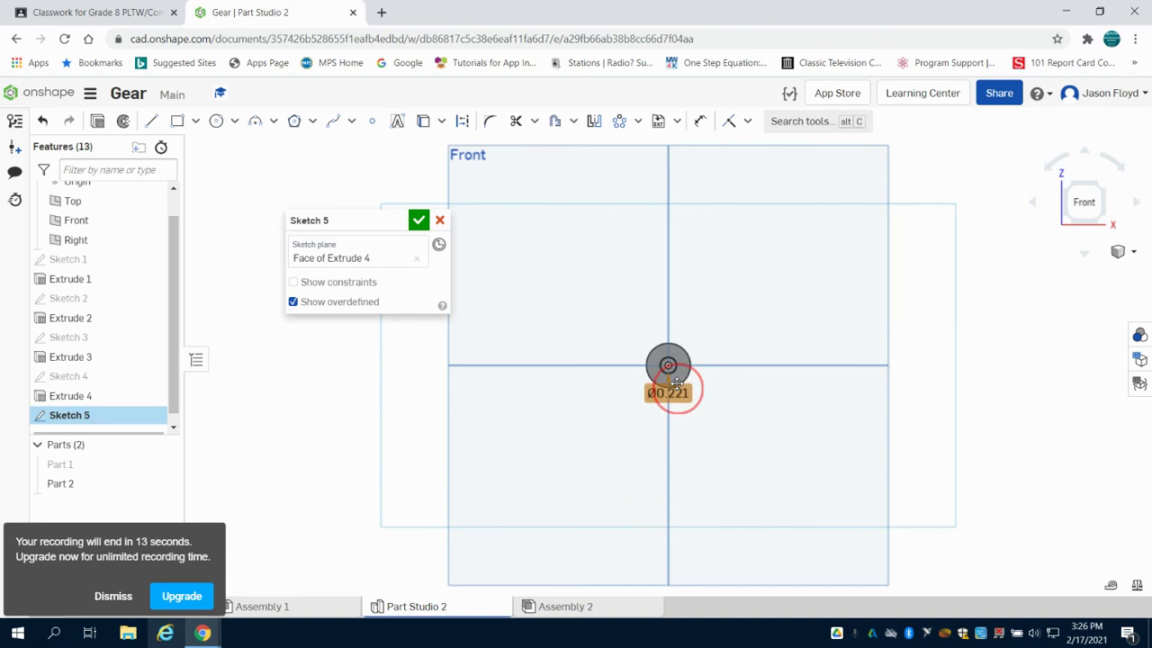
double_click(673, 391)
type(".5")
key("Return")
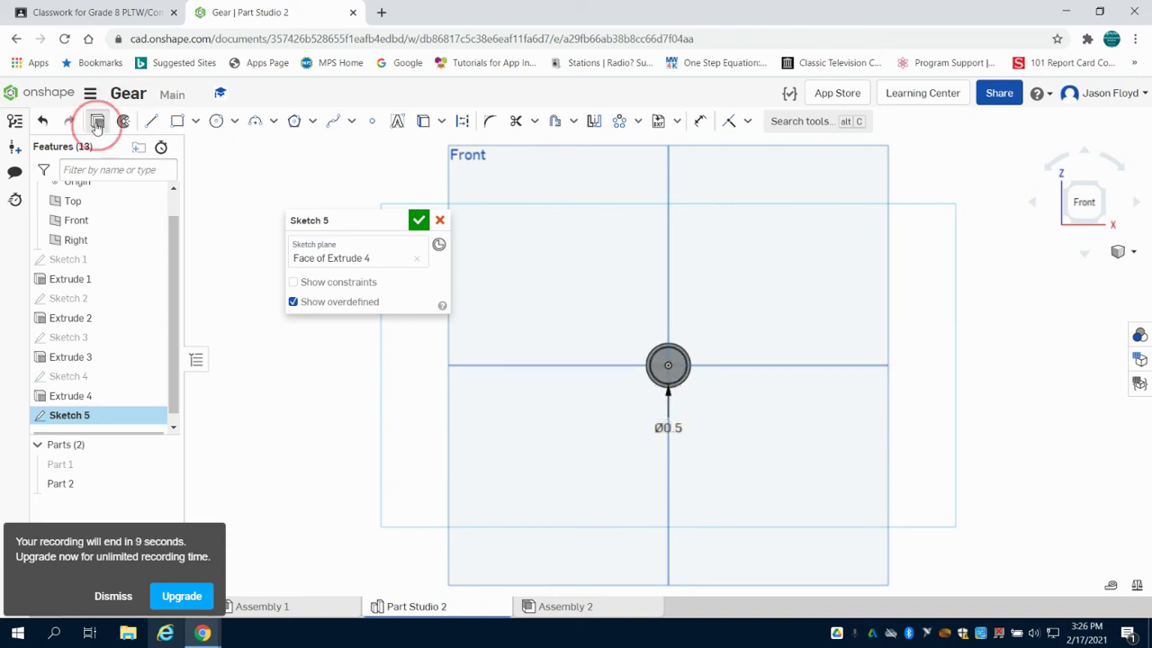
Extrude the Ø0.5 circle 0.25 in onto the disc and view the part isometrically.
left_click(97, 121)
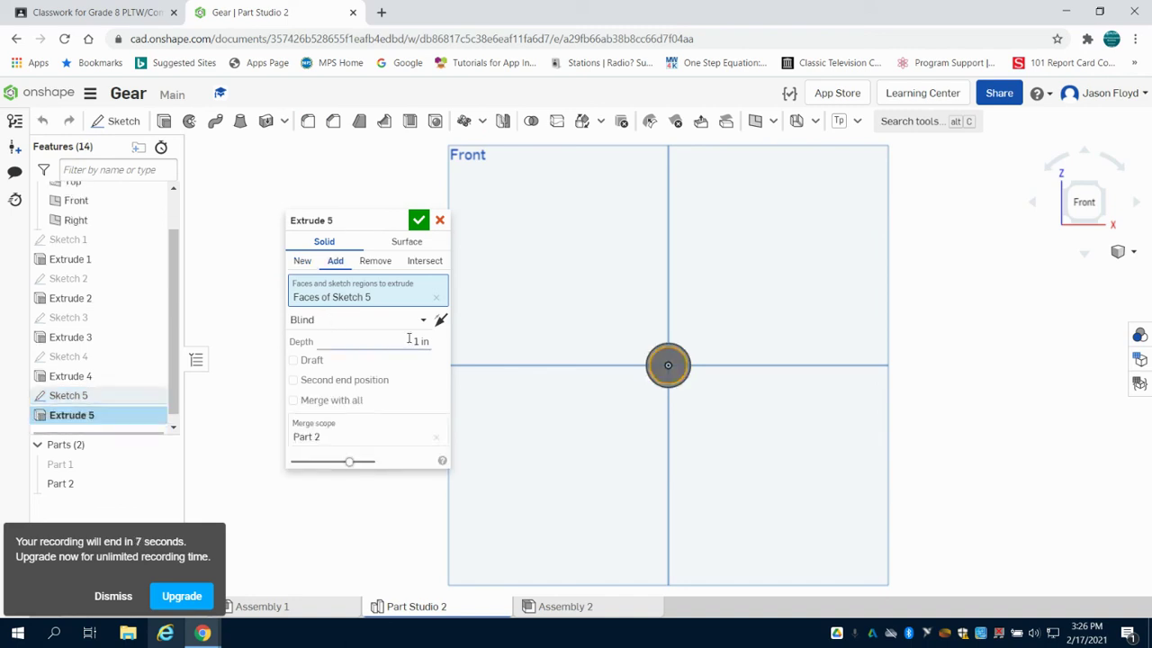
left_click(409, 340)
type(".25")
key("Return")
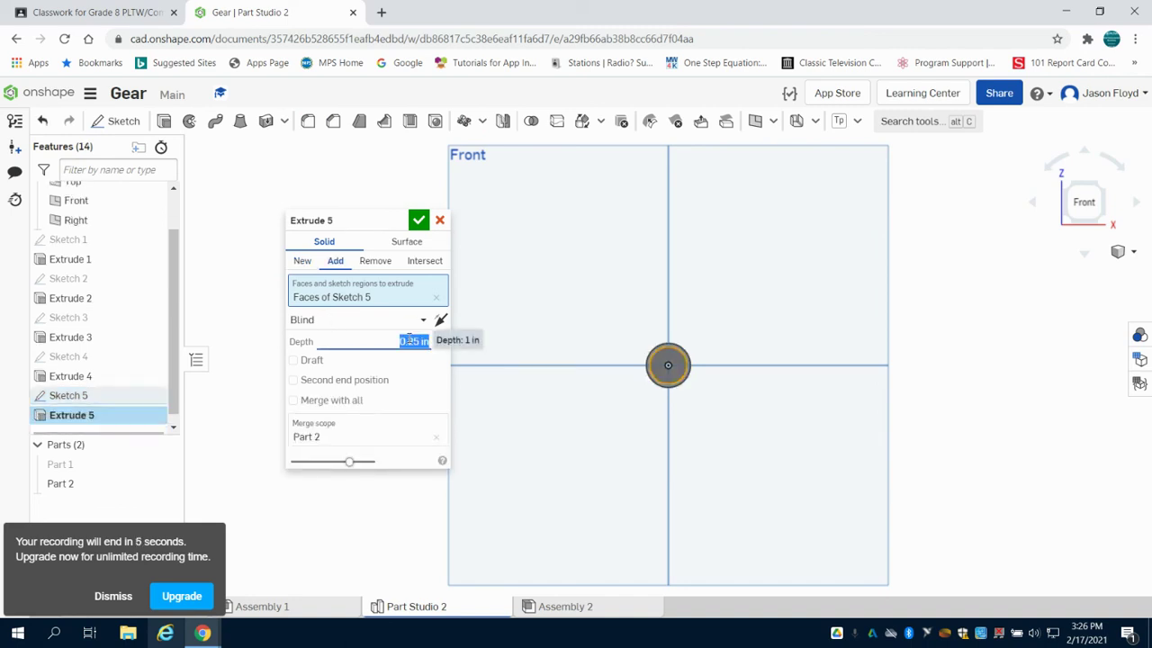
left_click(419, 220)
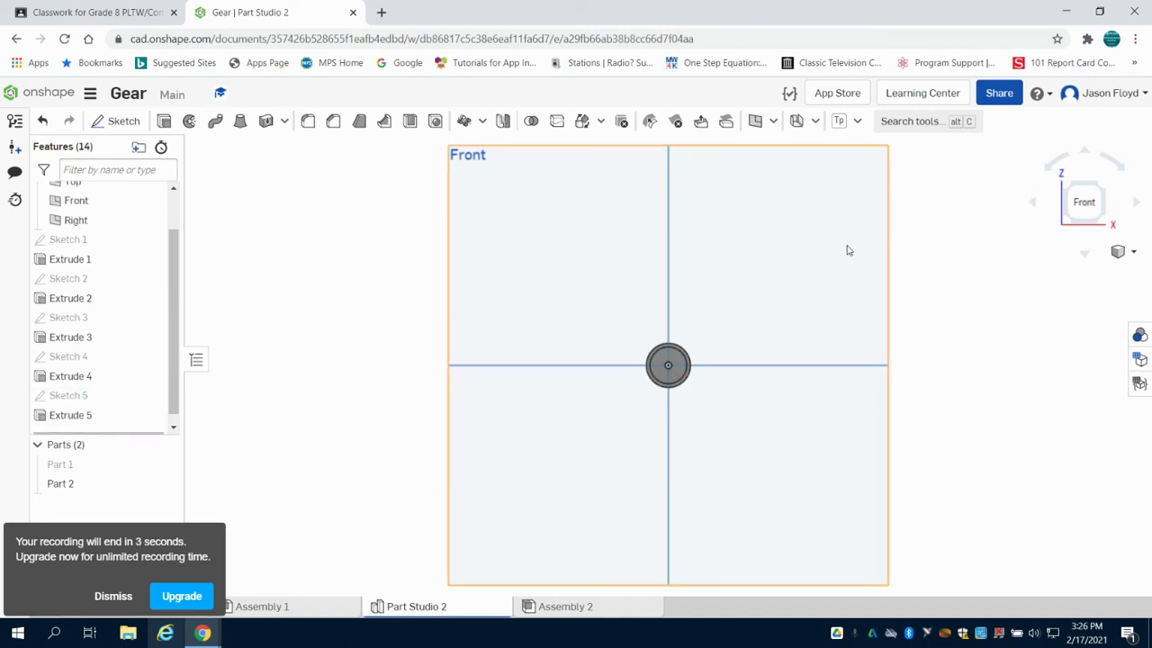
left_click(1102, 186)
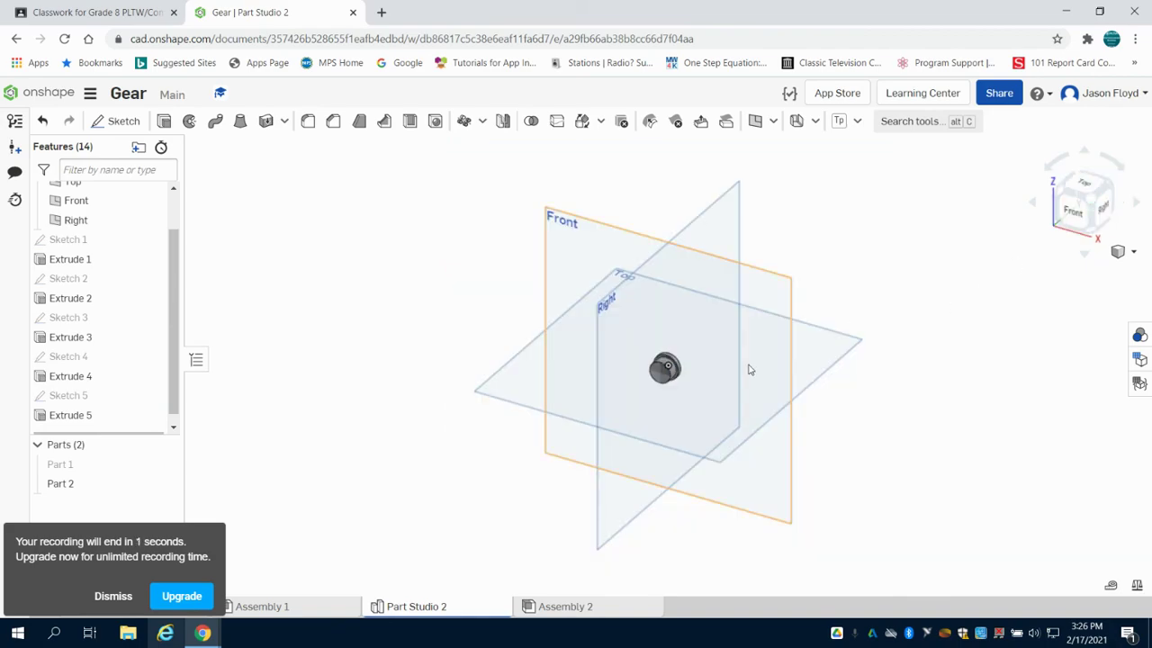